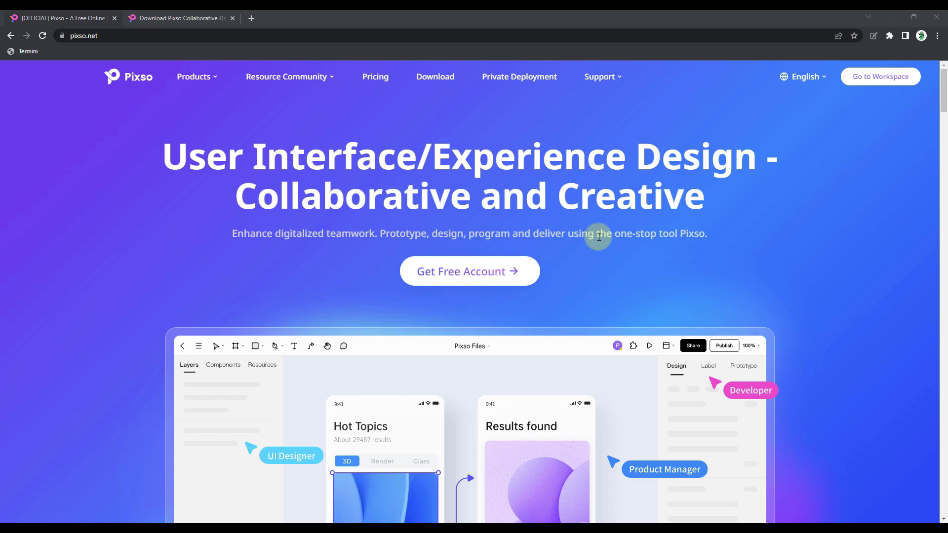
- Check the Pixso desktop app download page, then return to the homepage
{"action": "left_click", "coordinate": [214, 14]}
{"action": "mouse_move", "coordinate": [290, 76]}
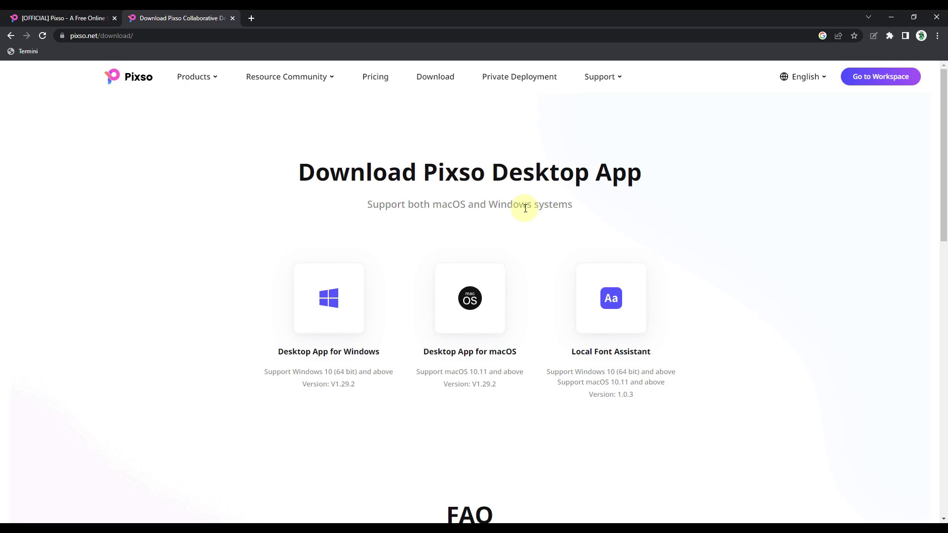
{"action": "left_click", "coordinate": [46, 18]}
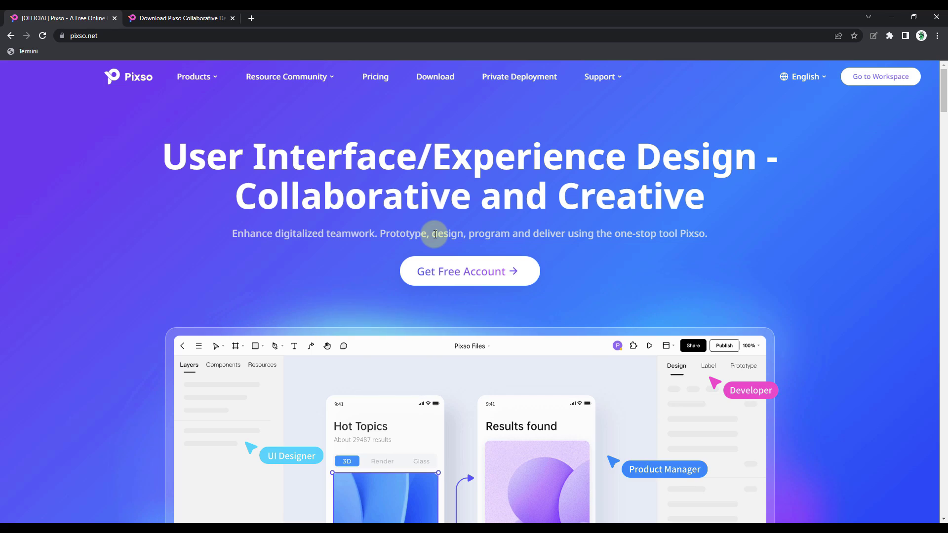
{"action": "scroll", "coordinate": [461, 256], "scroll_direction": "down", "scroll_amount": 1}
{"action": "scroll", "coordinate": [461, 255], "scroll_direction": "down", "scroll_amount": 2}
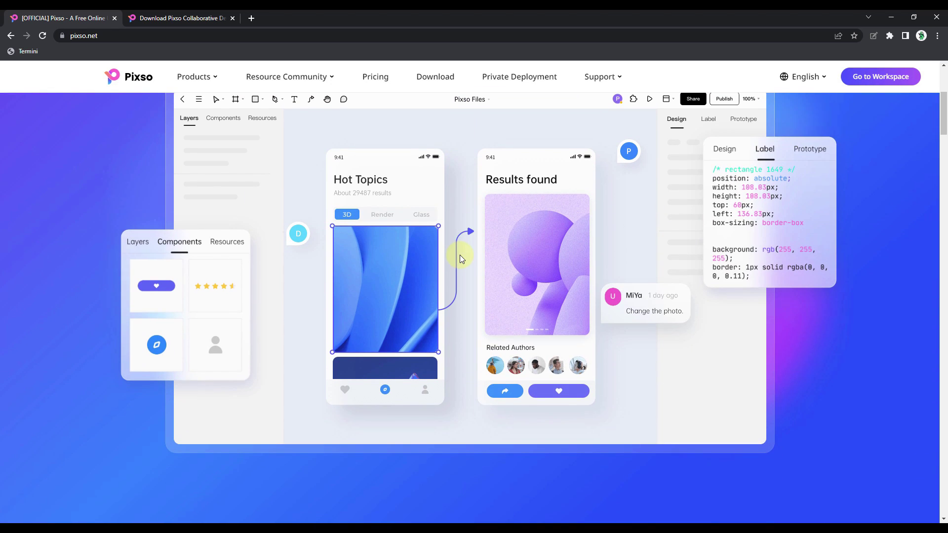
{"action": "scroll", "coordinate": [460, 254], "scroll_direction": "up", "scroll_amount": 1}
{"action": "scroll", "coordinate": [463, 255], "scroll_direction": "down", "scroll_amount": 2}
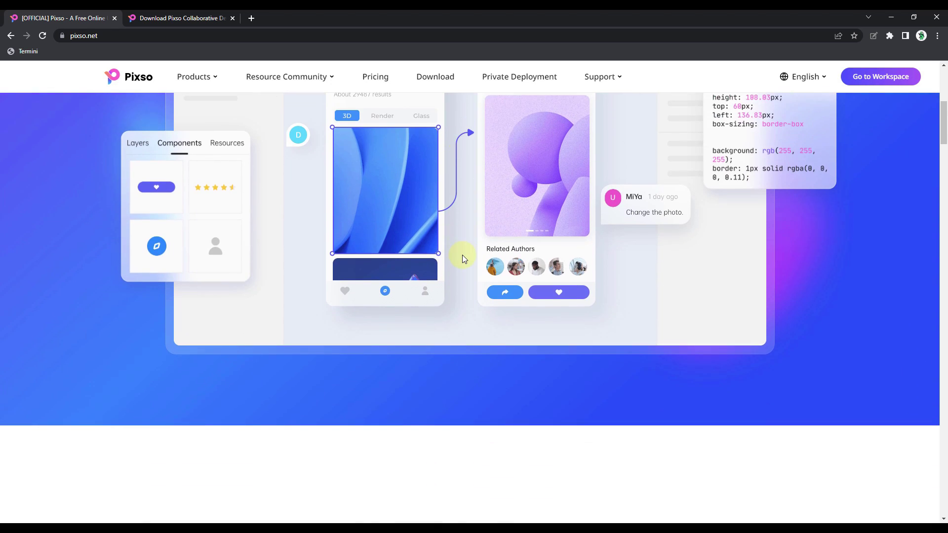
{"action": "scroll", "coordinate": [463, 256], "scroll_direction": "down", "scroll_amount": 2}
{"action": "scroll", "coordinate": [463, 256], "scroll_direction": "down", "scroll_amount": 1}
{"action": "scroll", "coordinate": [462, 256], "scroll_direction": "down", "scroll_amount": 2}
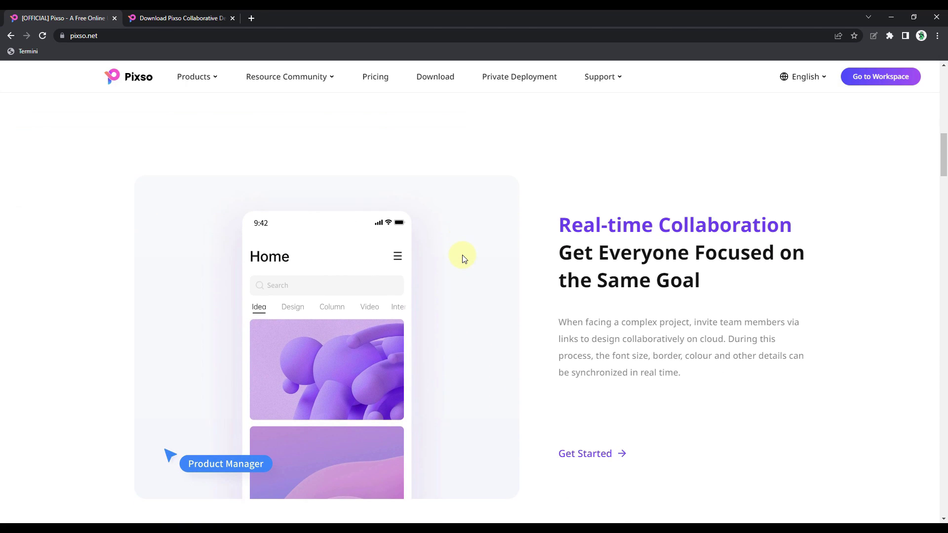
{"action": "scroll", "coordinate": [463, 256], "scroll_direction": "down", "scroll_amount": 1}
{"action": "scroll", "coordinate": [462, 256], "scroll_direction": "down", "scroll_amount": 1}
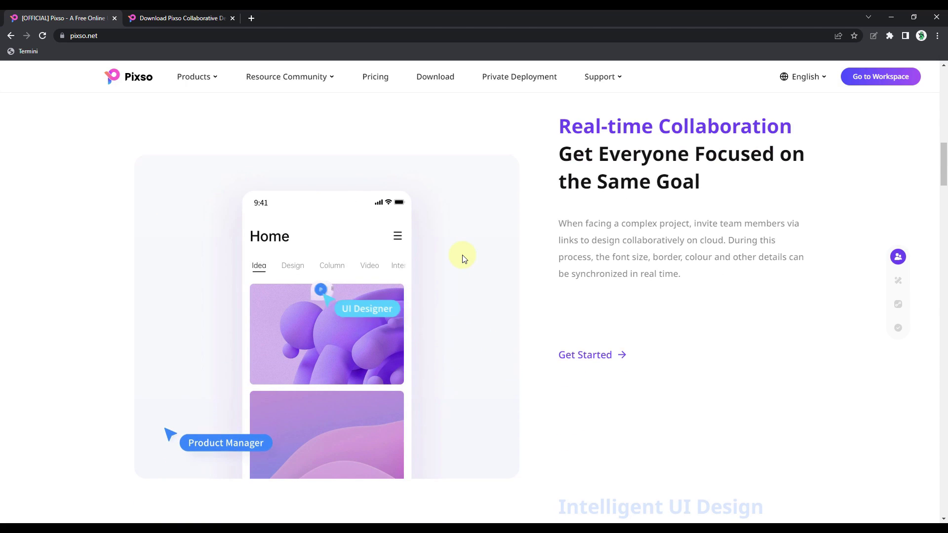
{"action": "scroll", "coordinate": [462, 258], "scroll_direction": "down", "scroll_amount": 1}
{"action": "scroll", "coordinate": [462, 258], "scroll_direction": "down", "scroll_amount": 1}
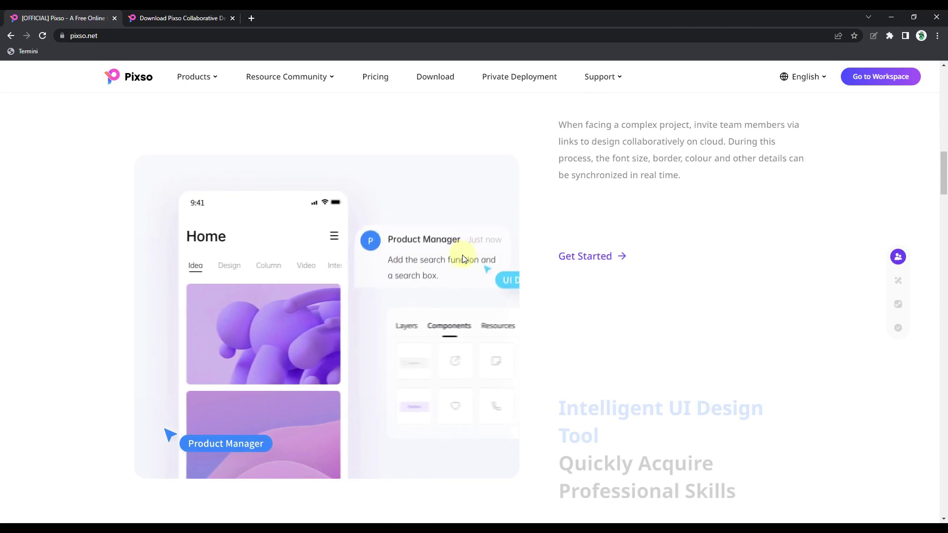
{"action": "scroll", "coordinate": [462, 258], "scroll_direction": "down", "scroll_amount": 2}
{"action": "scroll", "coordinate": [462, 258], "scroll_direction": "down", "scroll_amount": 2}
{"action": "scroll", "coordinate": [462, 257], "scroll_direction": "down", "scroll_amount": 1}
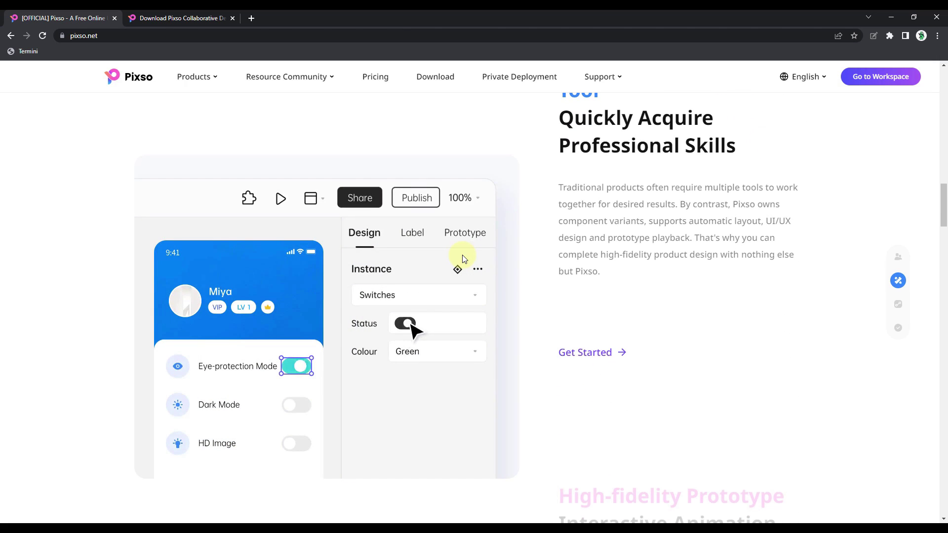
{"action": "scroll", "coordinate": [463, 258], "scroll_direction": "down", "scroll_amount": 1}
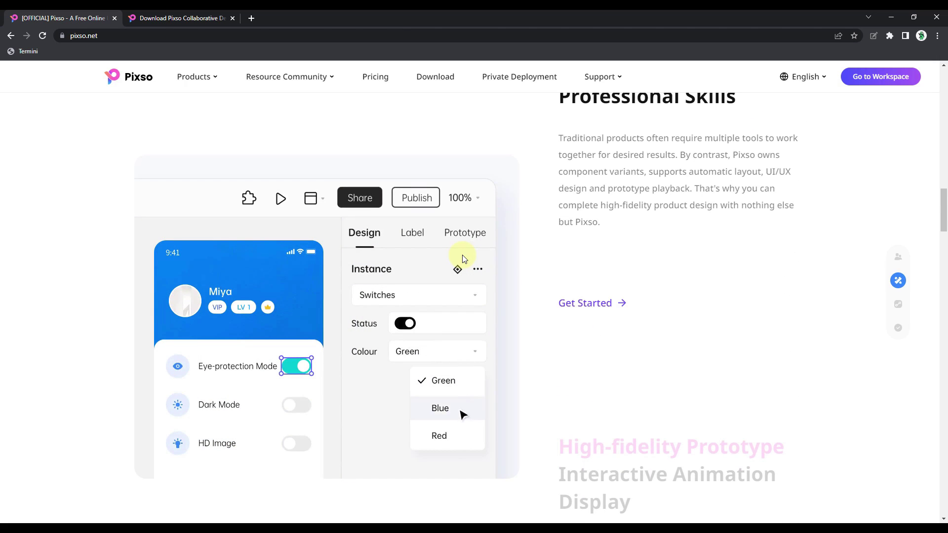
{"action": "scroll", "coordinate": [462, 258], "scroll_direction": "down", "scroll_amount": 2}
{"action": "scroll", "coordinate": [462, 258], "scroll_direction": "down", "scroll_amount": 2}
{"action": "scroll", "coordinate": [462, 258], "scroll_direction": "down", "scroll_amount": 2}
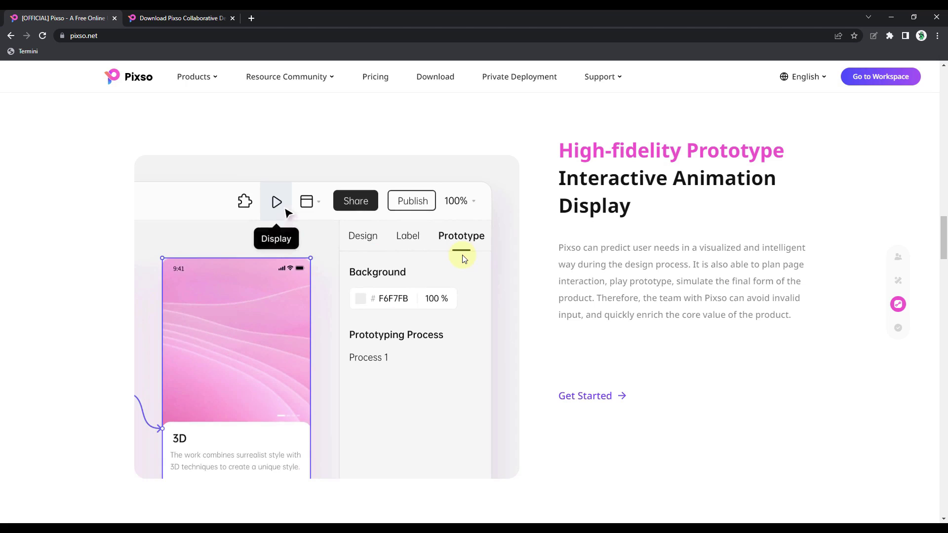
{"action": "scroll", "coordinate": [462, 265], "scroll_direction": "down", "scroll_amount": 2}
{"action": "scroll", "coordinate": [462, 264], "scroll_direction": "down", "scroll_amount": 1}
{"action": "scroll", "coordinate": [462, 268], "scroll_direction": "down", "scroll_amount": 1}
{"action": "scroll", "coordinate": [462, 268], "scroll_direction": "down", "scroll_amount": 1}
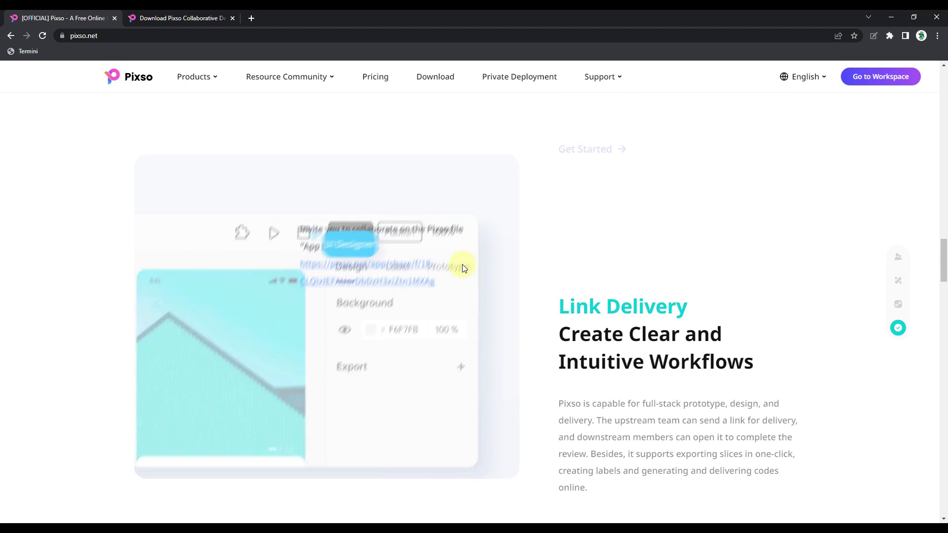
{"action": "scroll", "coordinate": [462, 269], "scroll_direction": "down", "scroll_amount": 1}
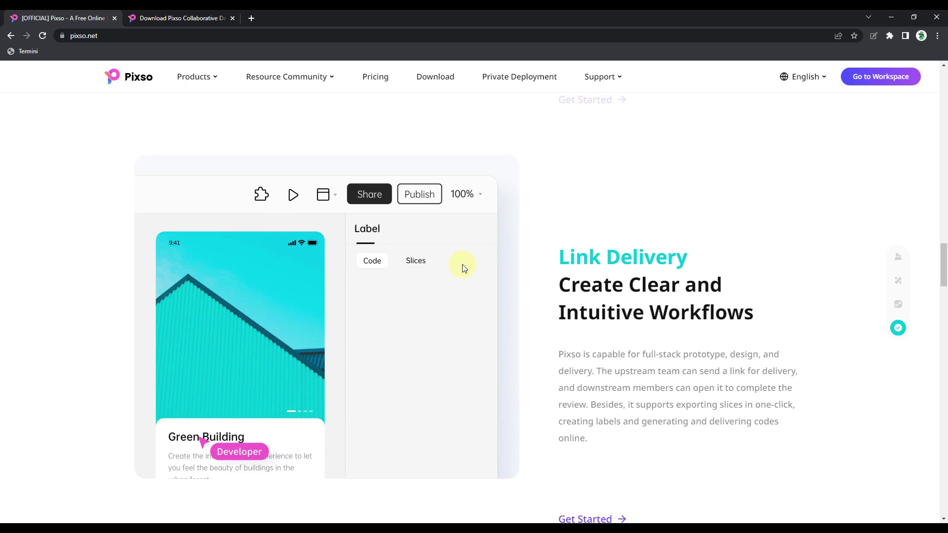
{"action": "scroll", "coordinate": [462, 269], "scroll_direction": "down", "scroll_amount": 2}
{"action": "scroll", "coordinate": [462, 268], "scroll_direction": "down", "scroll_amount": 1}
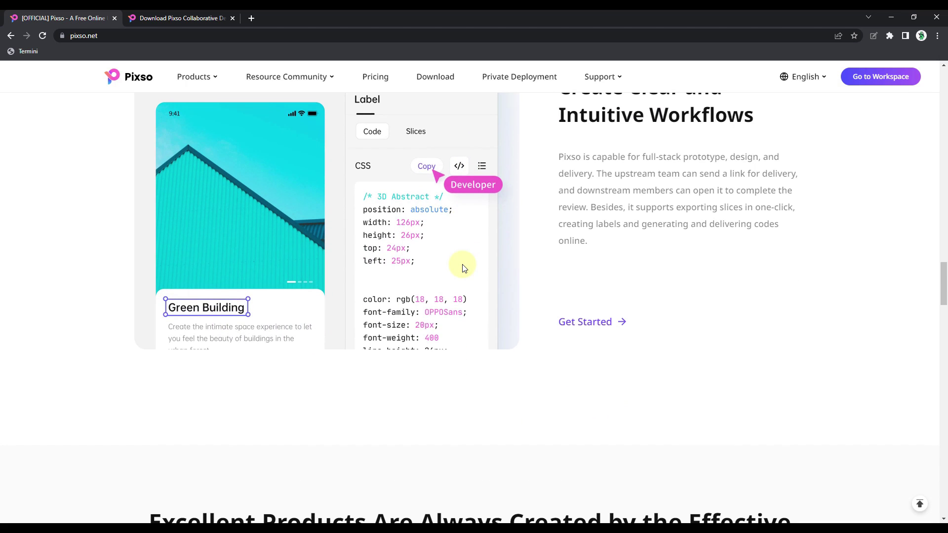
{"action": "scroll", "coordinate": [463, 269], "scroll_direction": "down", "scroll_amount": 1}
{"action": "scroll", "coordinate": [462, 269], "scroll_direction": "down", "scroll_amount": 1}
{"action": "scroll", "coordinate": [462, 269], "scroll_direction": "down", "scroll_amount": 1}
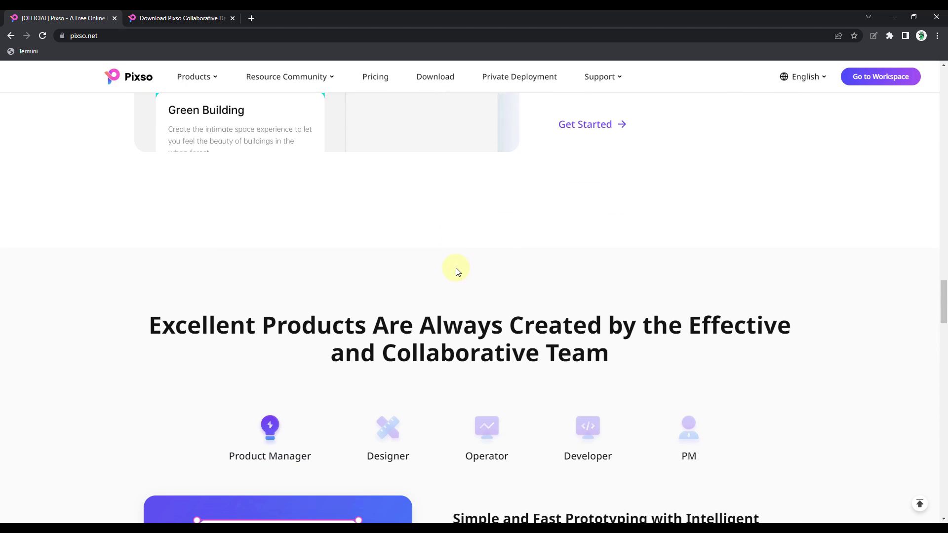
{"action": "scroll", "coordinate": [457, 271], "scroll_direction": "down", "scroll_amount": 1}
{"action": "scroll", "coordinate": [457, 271], "scroll_direction": "down", "scroll_amount": 2}
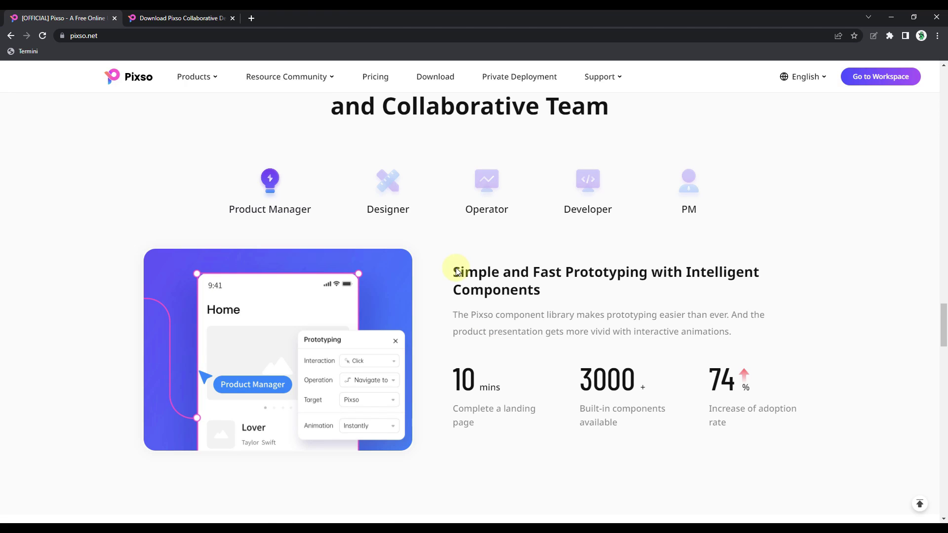
{"action": "scroll", "coordinate": [458, 271], "scroll_direction": "down", "scroll_amount": 1}
{"action": "scroll", "coordinate": [458, 271], "scroll_direction": "down", "scroll_amount": 1}
{"action": "scroll", "coordinate": [458, 271], "scroll_direction": "down", "scroll_amount": 2}
{"action": "scroll", "coordinate": [456, 271], "scroll_direction": "down", "scroll_amount": 1}
{"action": "scroll", "coordinate": [457, 272], "scroll_direction": "down", "scroll_amount": 1}
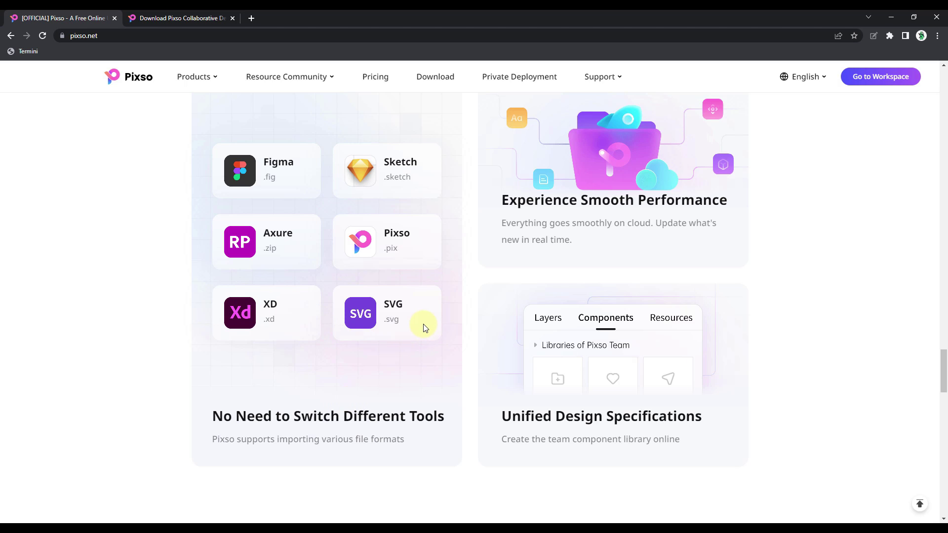
- Go from the homepage to the personal Pixso workspace
{"action": "left_click", "coordinate": [882, 79]}
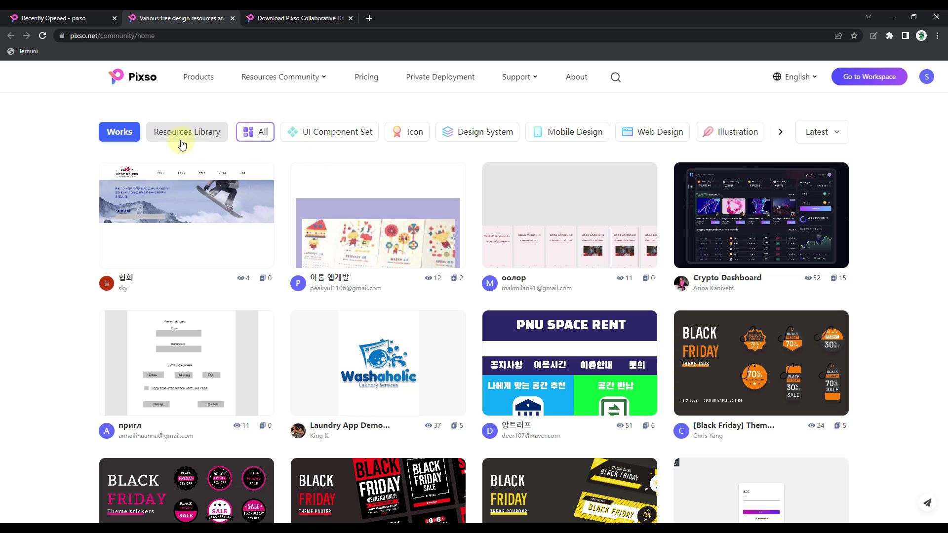
- Filter the community gallery to UI Component Set and Mobile Design, then preview Travel App Design
{"action": "left_click", "coordinate": [334, 133]}
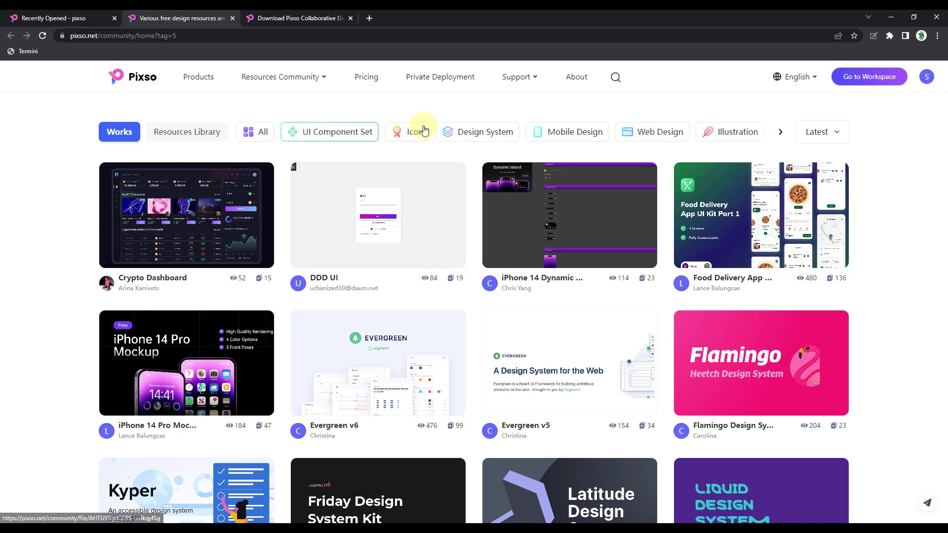
{"action": "scroll", "coordinate": [547, 145], "scroll_direction": "right", "scroll_amount": 1}
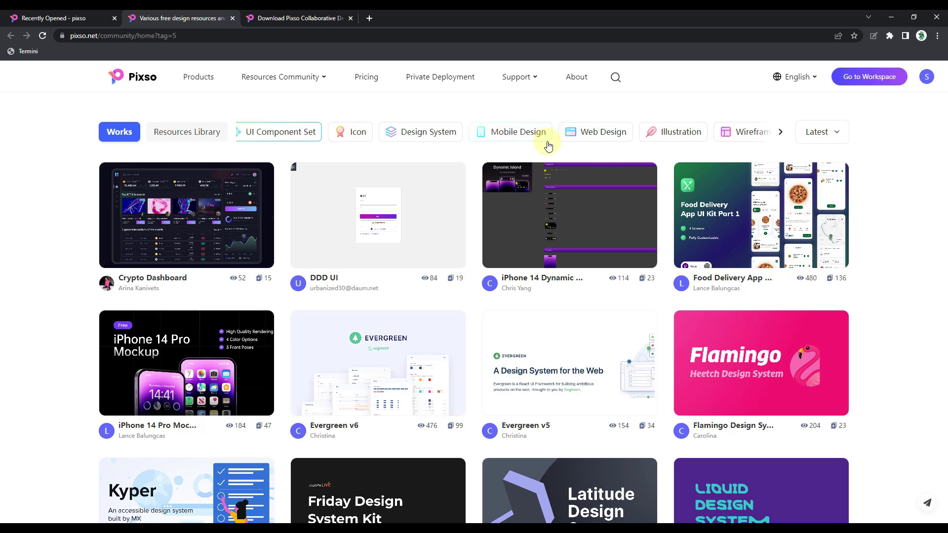
{"action": "left_click", "coordinate": [519, 134]}
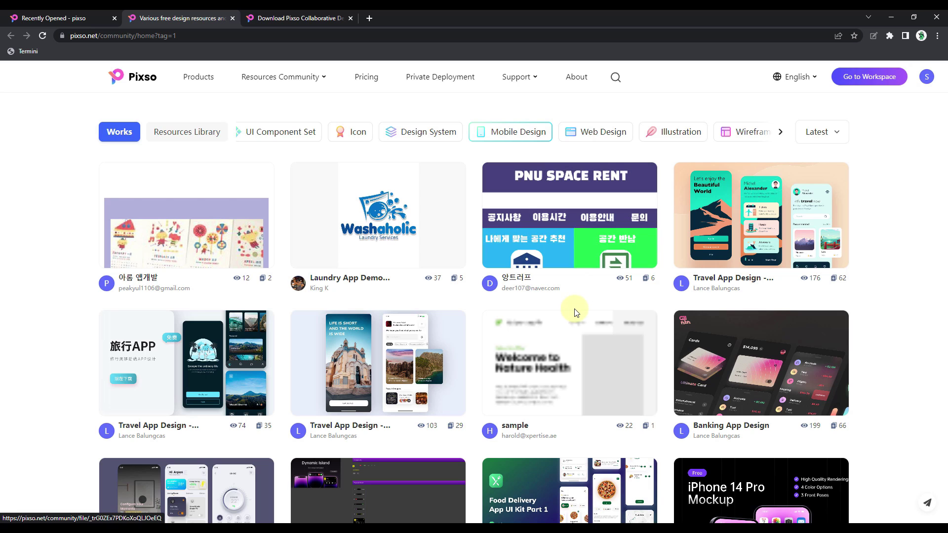
{"action": "scroll", "coordinate": [345, 327], "scroll_direction": "down", "scroll_amount": 1}
{"action": "scroll", "coordinate": [345, 345], "scroll_direction": "down", "scroll_amount": 1}
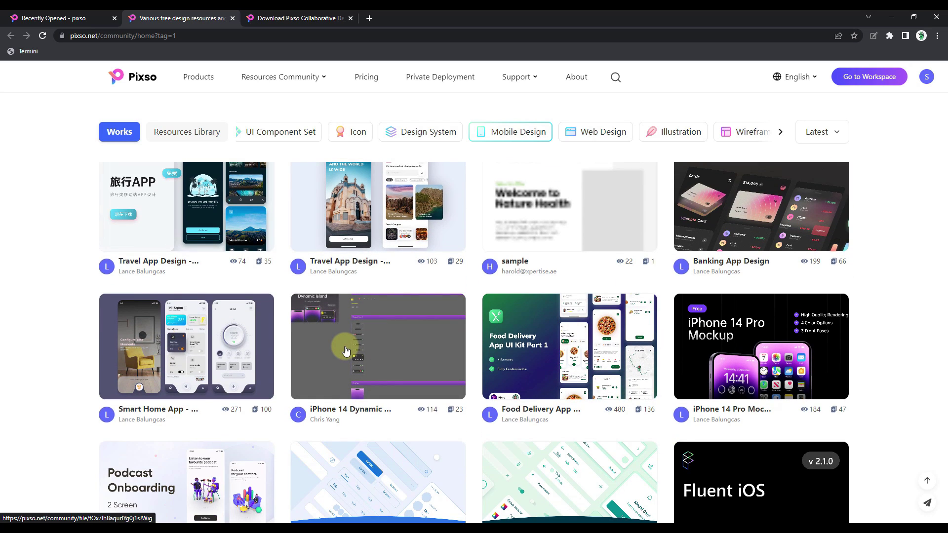
{"action": "scroll", "coordinate": [704, 297], "scroll_direction": "up", "scroll_amount": 2}
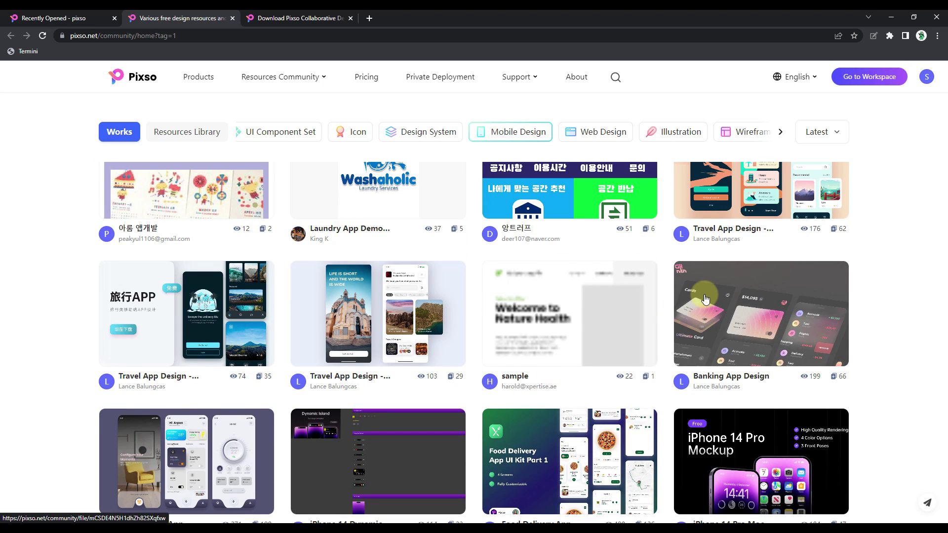
{"action": "left_click", "coordinate": [751, 204]}
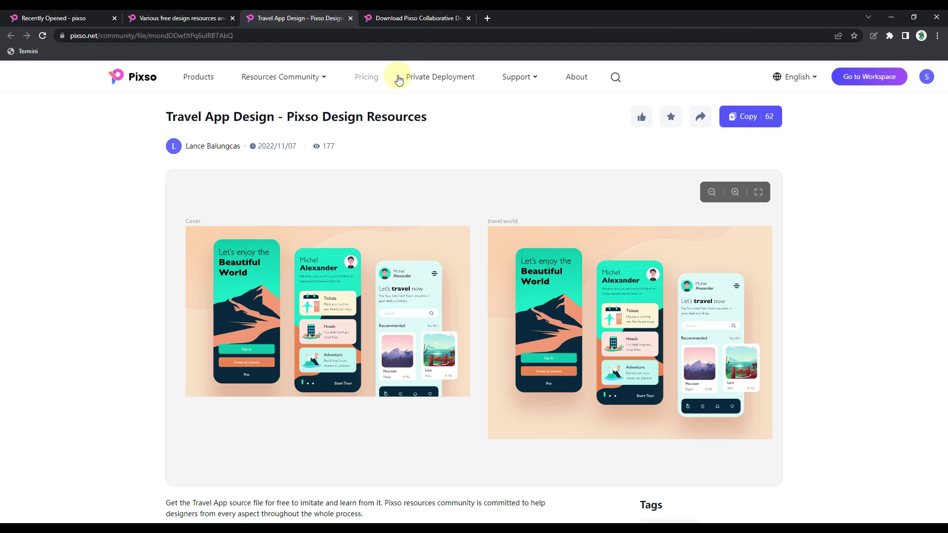
- Close the Travel App Design, community gallery and download tabs
{"action": "left_click", "coordinate": [350, 18]}
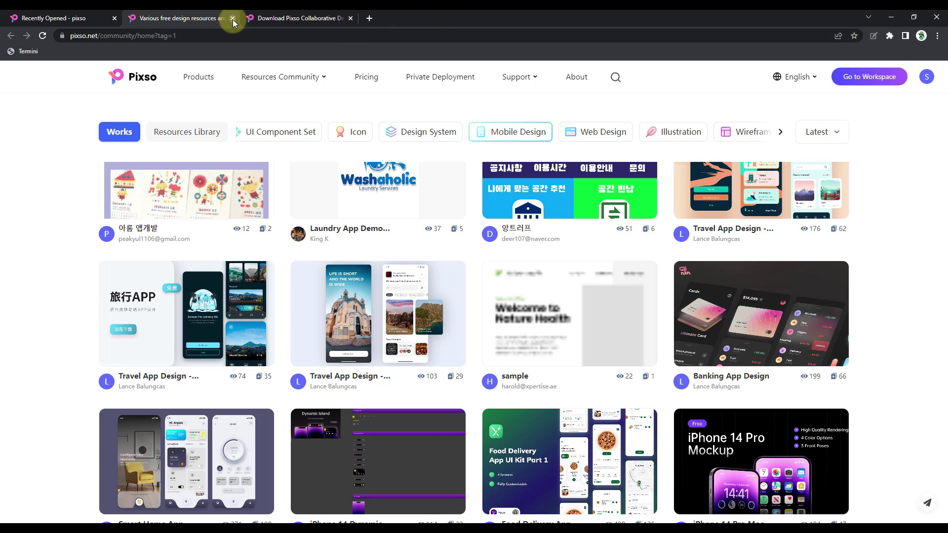
{"action": "left_click", "coordinate": [232, 19]}
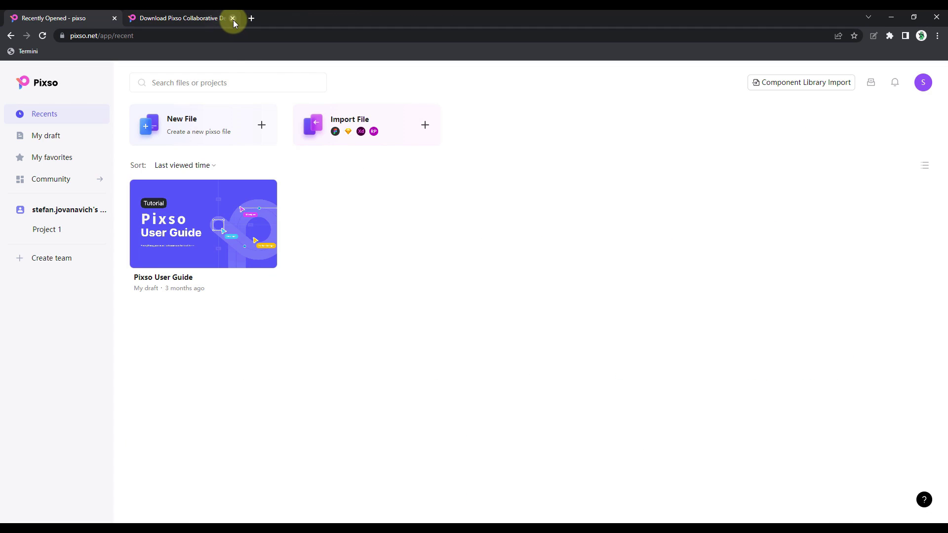
{"action": "left_click", "coordinate": [233, 18]}
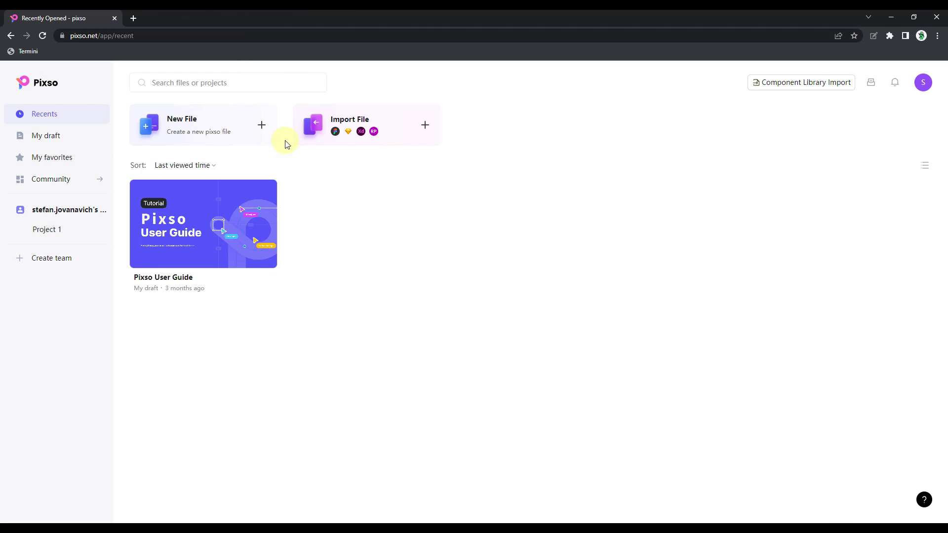
- Import the Education App UI .fig file from the Desktop as a Figma file
{"action": "left_click", "coordinate": [345, 130]}
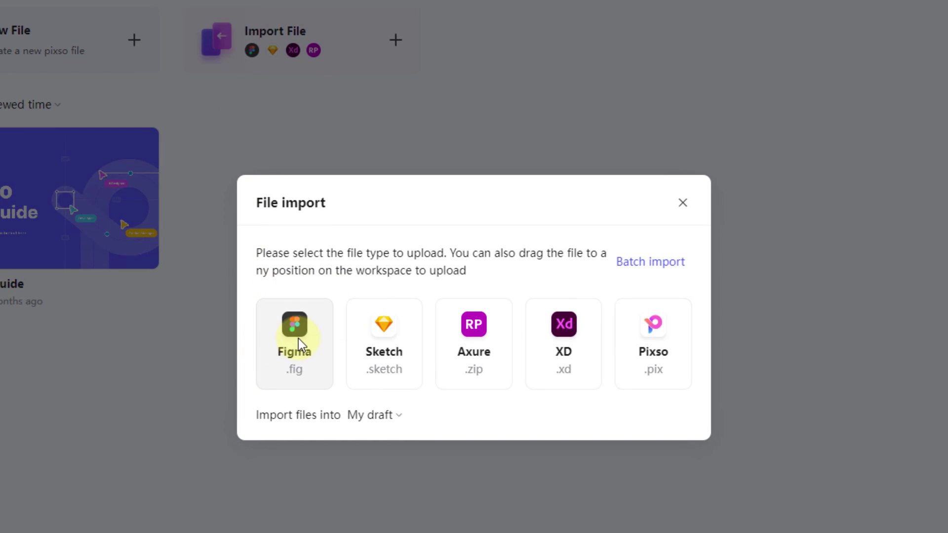
{"action": "left_click", "coordinate": [296, 341]}
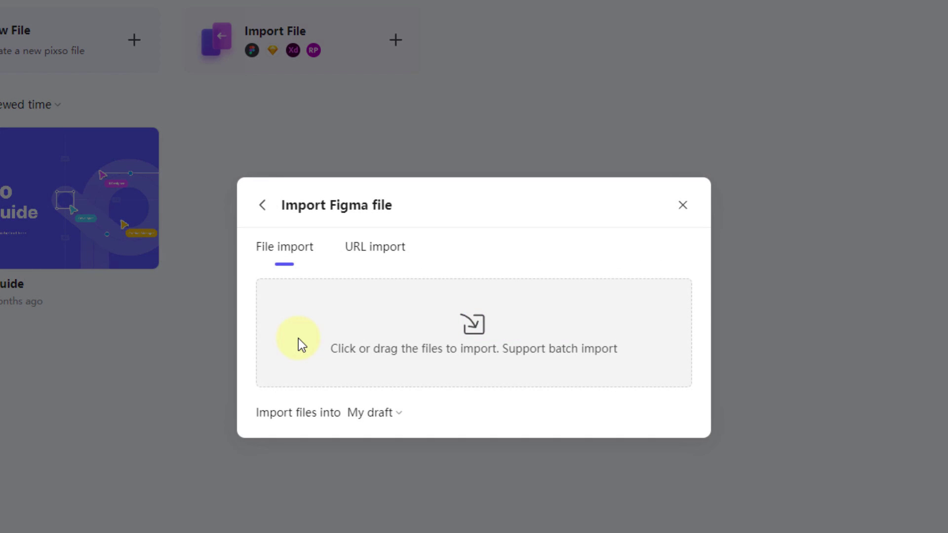
{"action": "left_click", "coordinate": [419, 324]}
{"action": "left_click", "coordinate": [195, 178]}
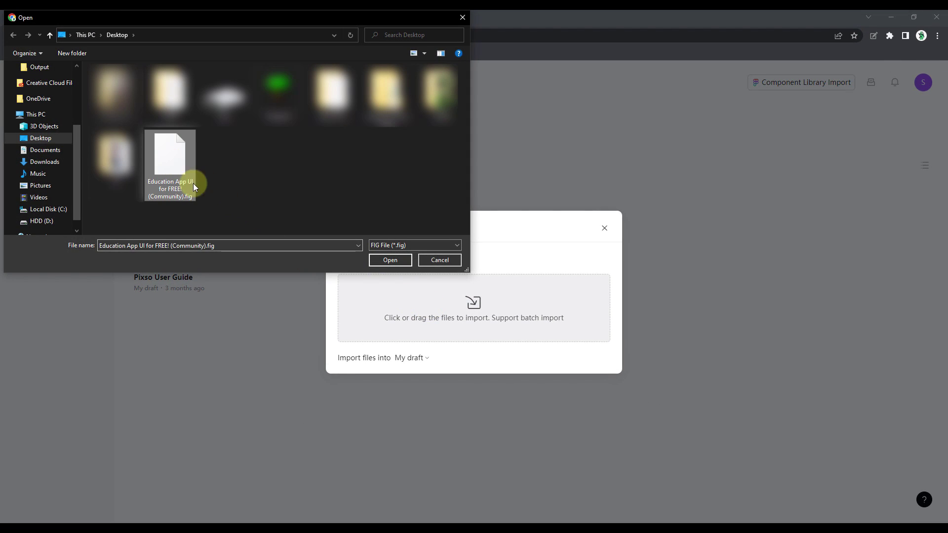
{"action": "left_click", "coordinate": [390, 260]}
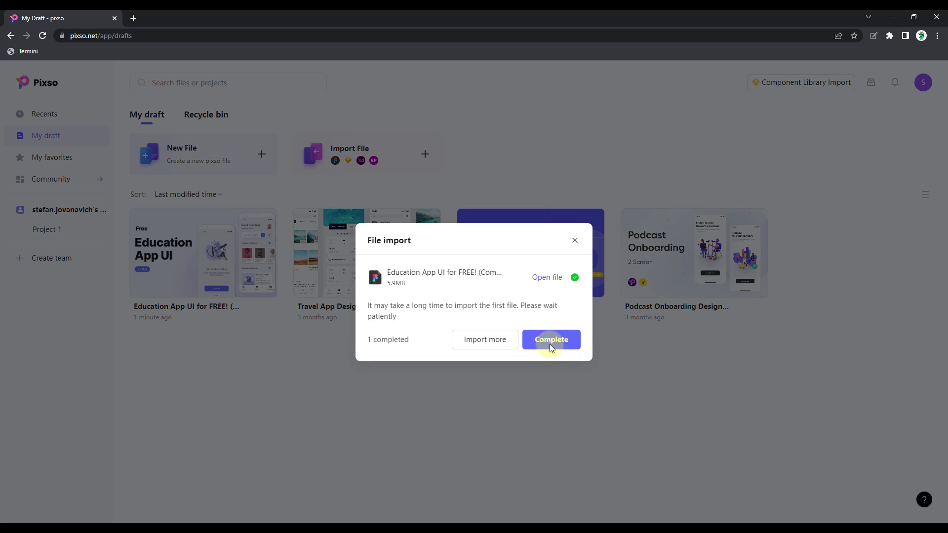
- Dismiss the import summary and open the Education App UI file from My draft
{"action": "left_click", "coordinate": [550, 342]}
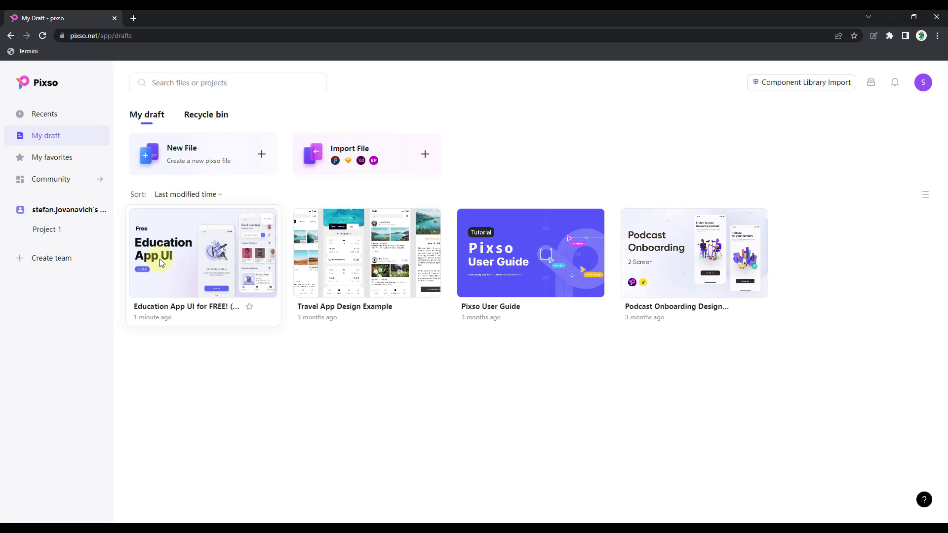
{"action": "double_click", "coordinate": [178, 256]}
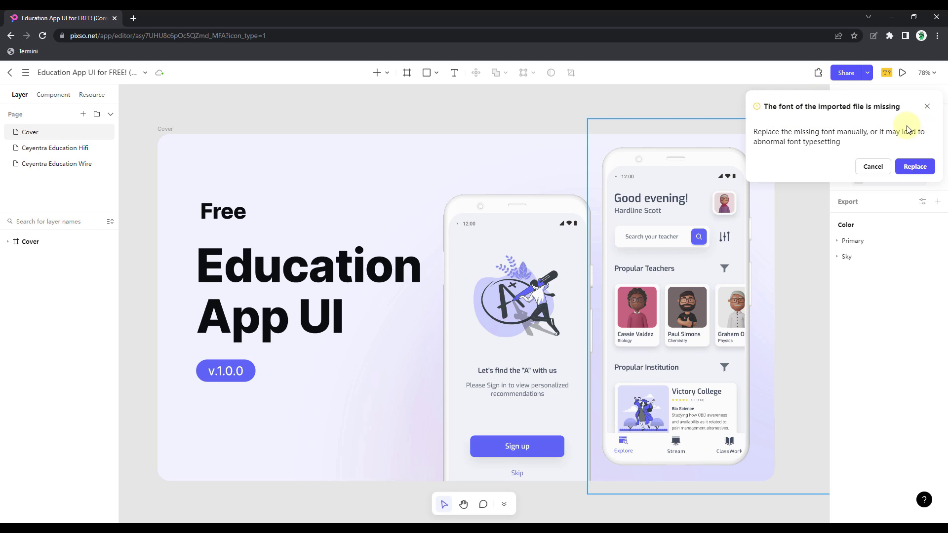
- Replace the missing Roboto SemiBold font with Roboto Medium
{"action": "left_click", "coordinate": [914, 166]}
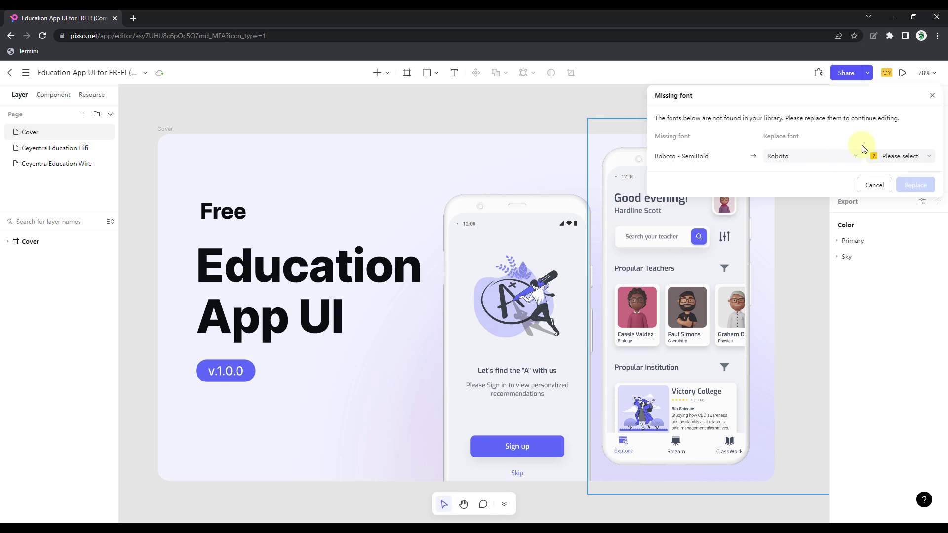
{"action": "left_click", "coordinate": [893, 159]}
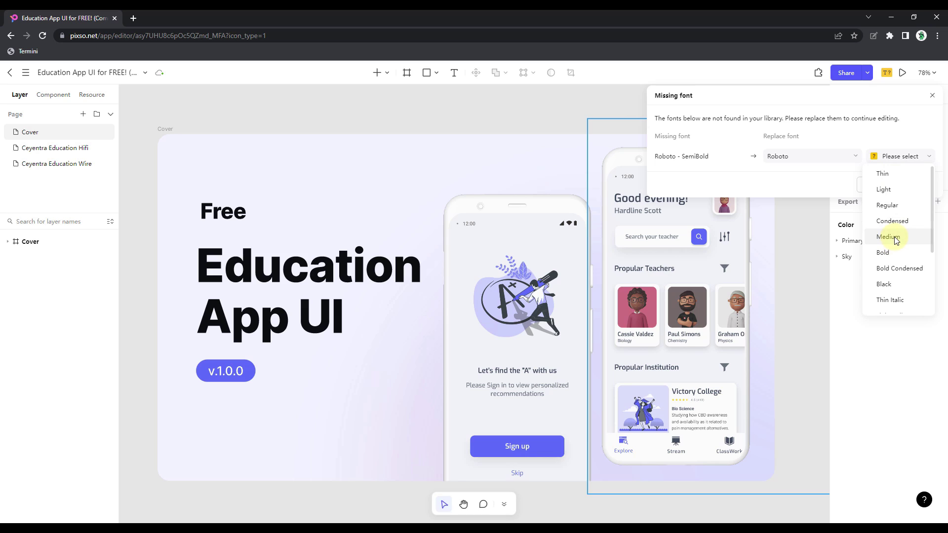
{"action": "left_click", "coordinate": [888, 237]}
{"action": "left_click", "coordinate": [916, 186]}
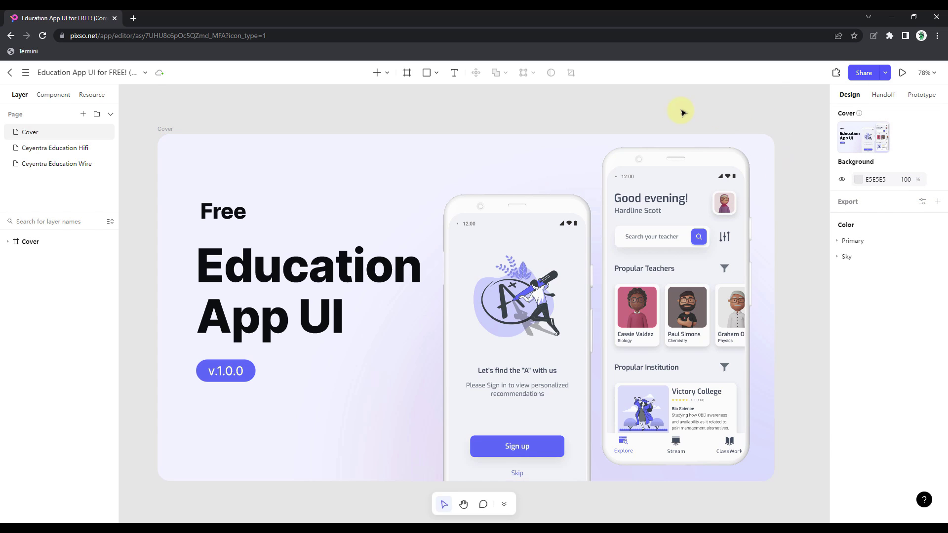
{"action": "scroll", "coordinate": [589, 186], "scroll_direction": "down", "scroll_amount": 3}
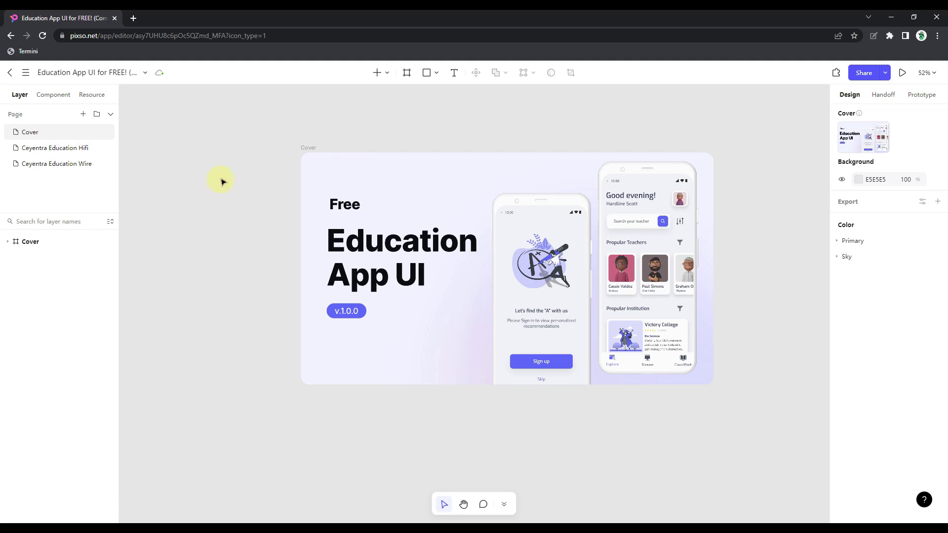
{"action": "scroll", "coordinate": [430, 280], "scroll_direction": "down", "scroll_amount": 1}
{"action": "scroll", "coordinate": [429, 281], "scroll_direction": "down", "scroll_amount": 1}
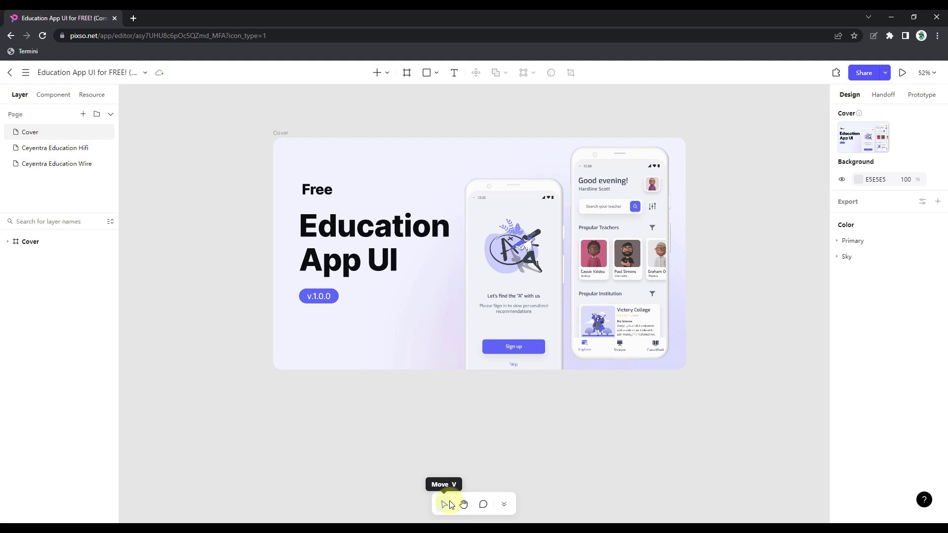
- Try the Move and Hand tools on the cover phones, then hide the quick tool strip
{"action": "left_click", "coordinate": [443, 501]}
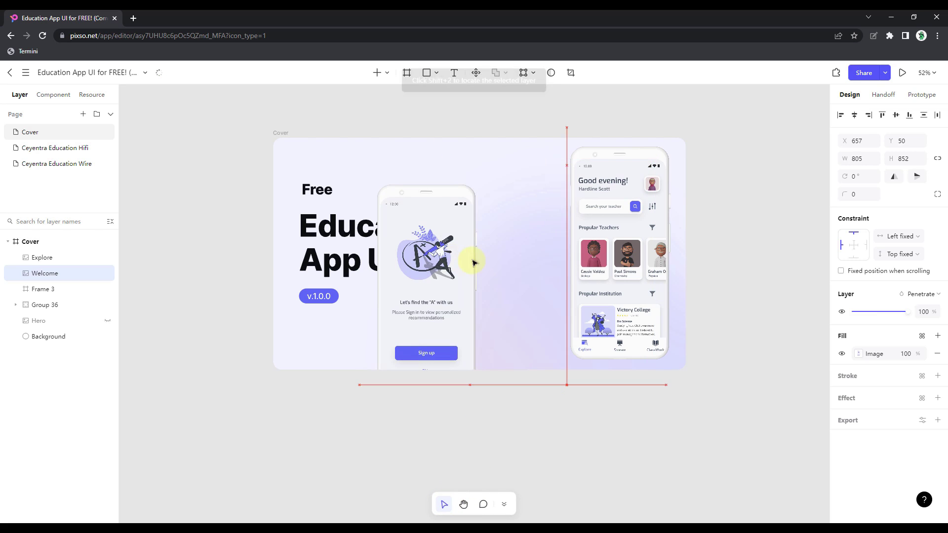
{"action": "left_click_drag", "start_coordinate": [483, 207], "coordinate": [487, 174]}
{"action": "left_click", "coordinate": [472, 406]}
{"action": "left_click", "coordinate": [464, 504]}
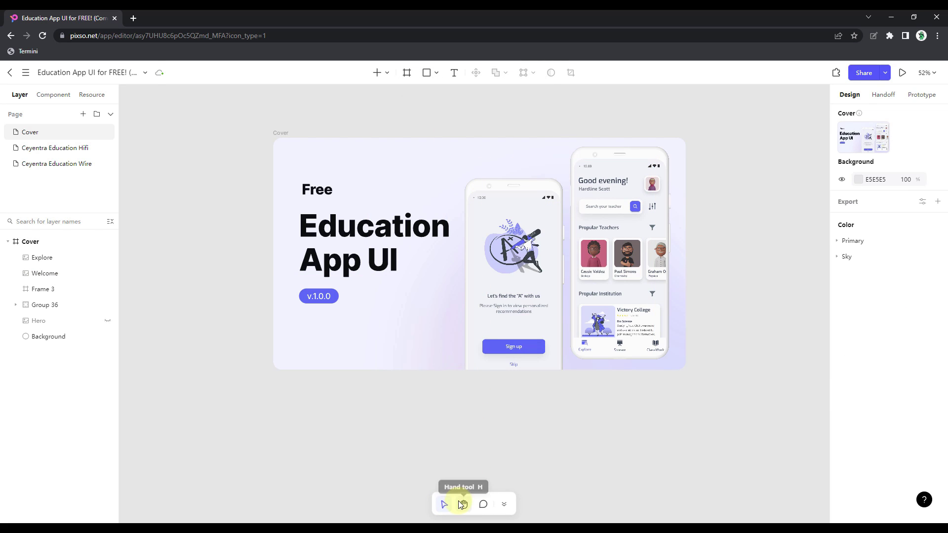
{"action": "left_click_drag", "start_coordinate": [526, 199], "coordinate": [448, 383]}
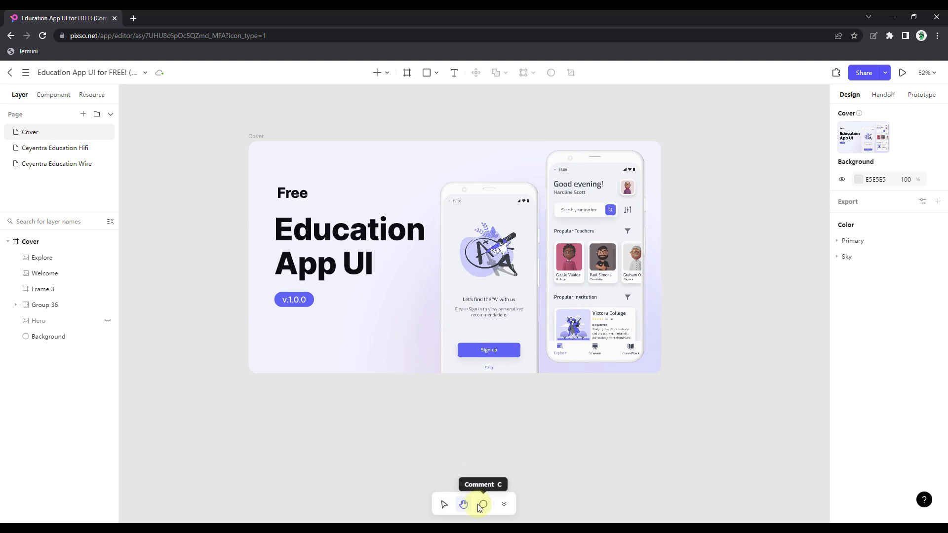
{"action": "left_click", "coordinate": [504, 505]}
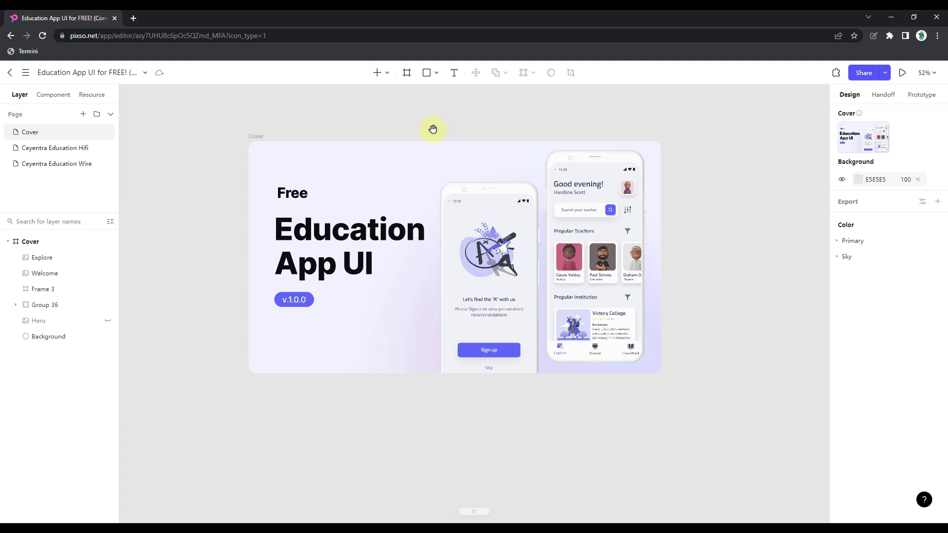
{"action": "scroll", "coordinate": [435, 131], "scroll_direction": "up", "scroll_amount": 2}
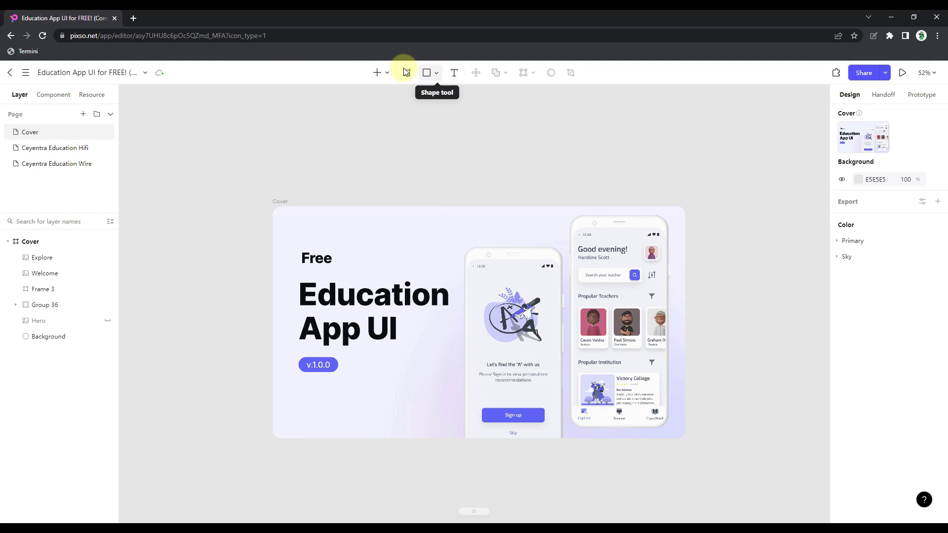
{"action": "left_click", "coordinate": [390, 76]}
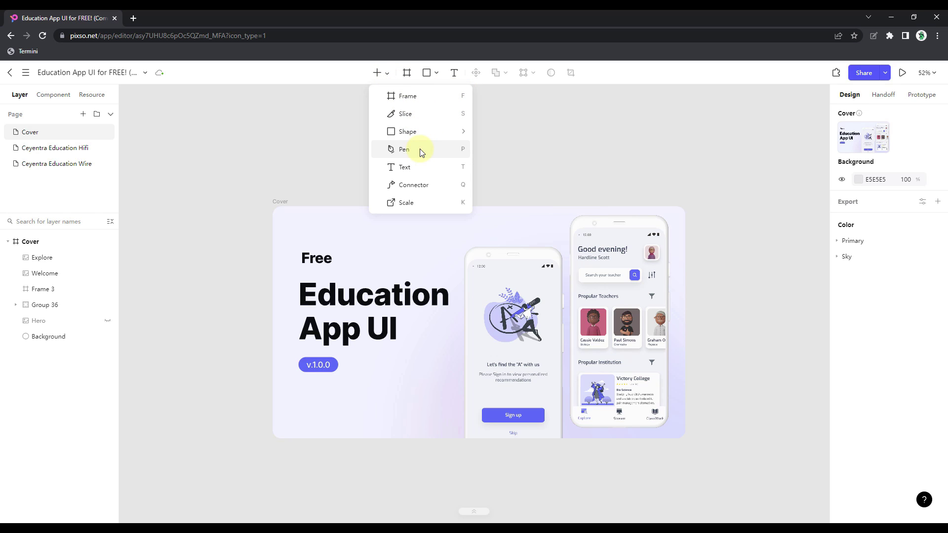
{"action": "left_click", "coordinate": [355, 123]}
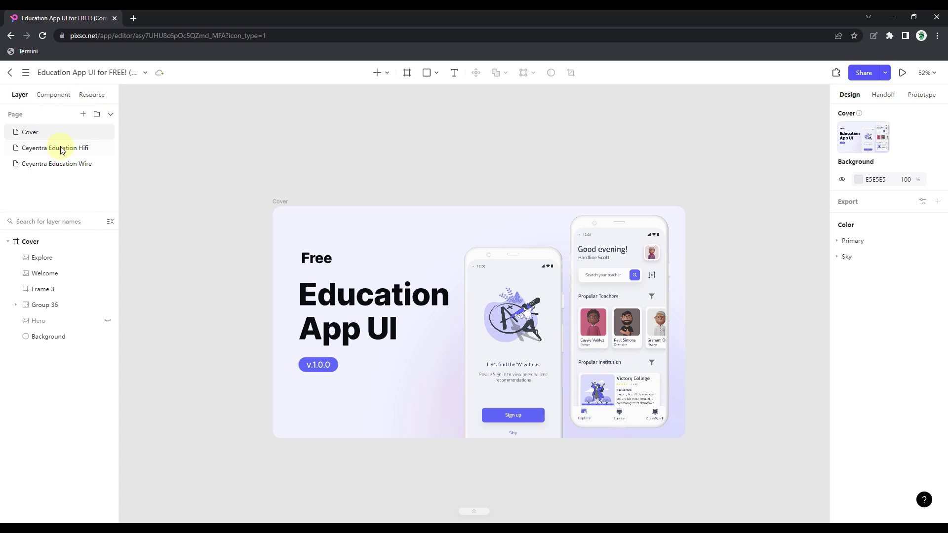
{"action": "left_click", "coordinate": [112, 116]}
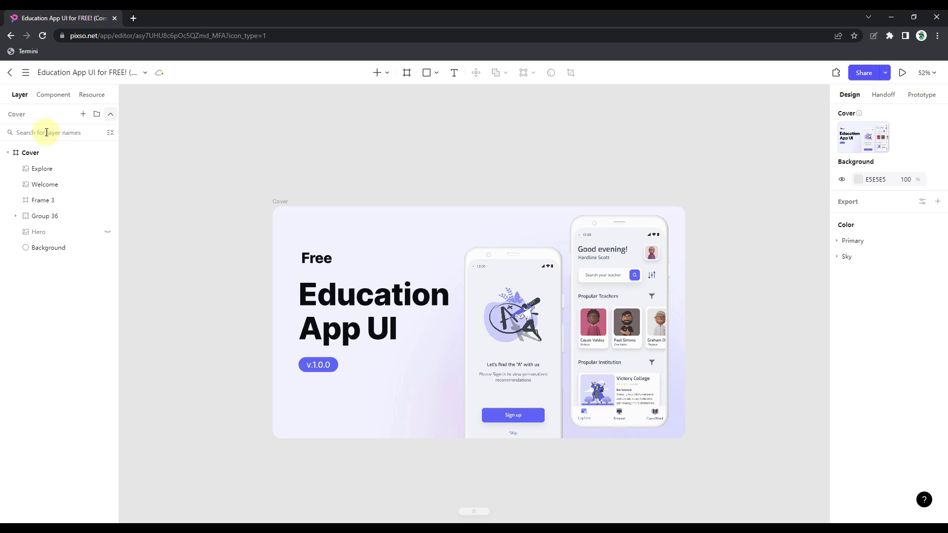
{"action": "left_click", "coordinate": [111, 116]}
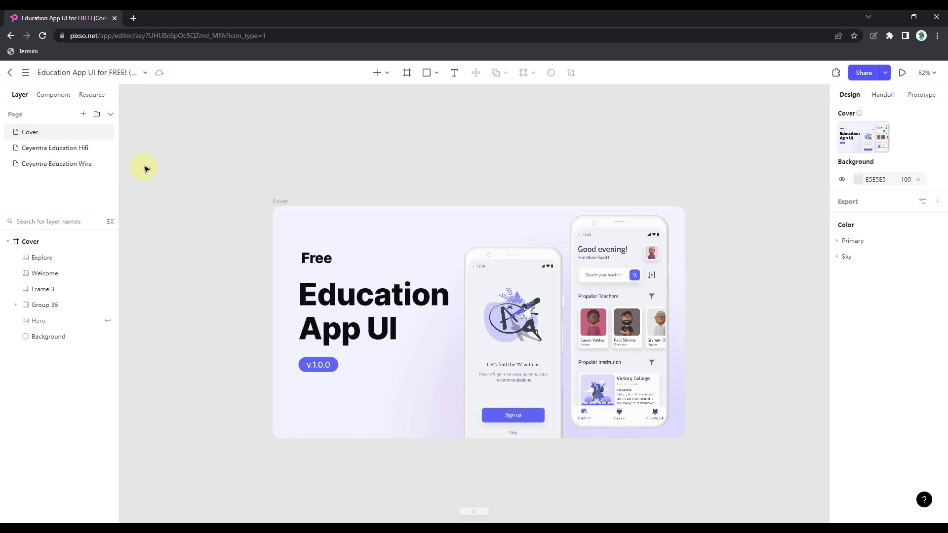
- Open the Ceyentra Education Hifi page and pan across its sign-in, grade, province and Explore screens
{"action": "left_click", "coordinate": [33, 150]}
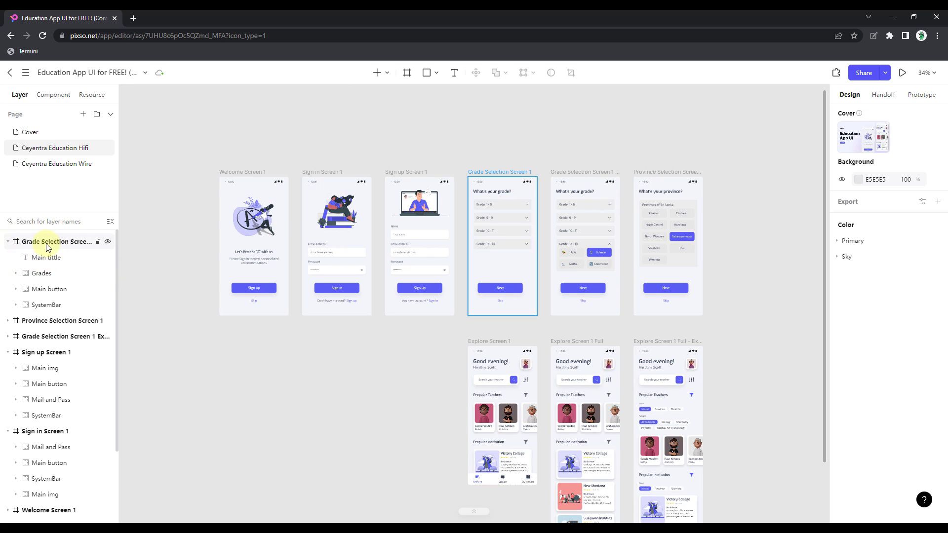
{"action": "scroll", "coordinate": [43, 268], "scroll_direction": "down", "scroll_amount": 1}
{"action": "scroll", "coordinate": [47, 277], "scroll_direction": "down", "scroll_amount": 3}
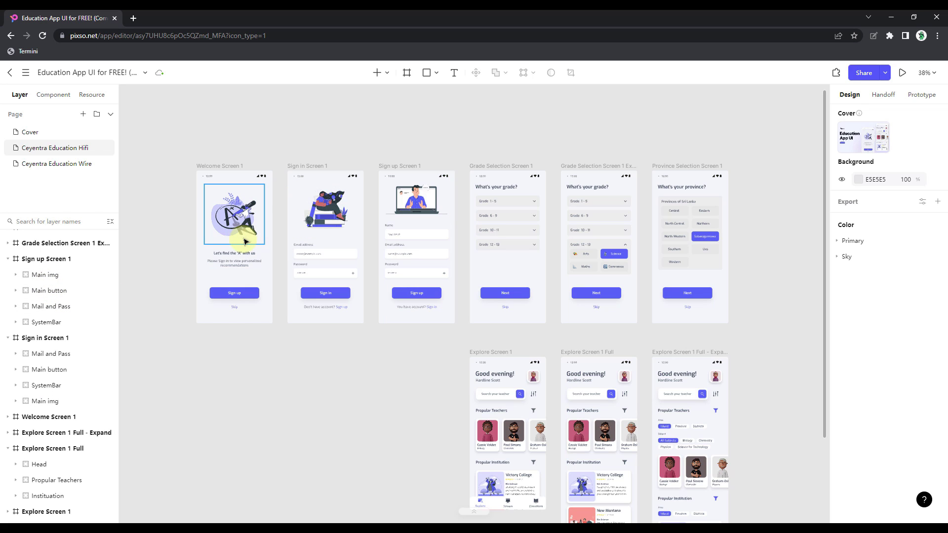
{"action": "scroll", "coordinate": [245, 239], "scroll_direction": "up", "scroll_amount": 2}
{"action": "scroll", "coordinate": [214, 237], "scroll_direction": "up", "scroll_amount": 3}
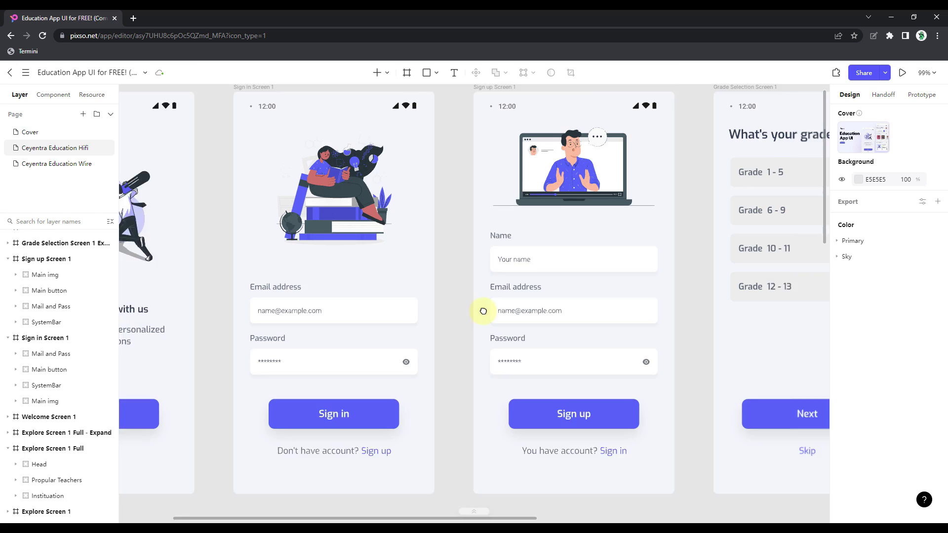
{"action": "left_click_drag", "start_coordinate": [668, 285], "coordinate": [451, 317]}
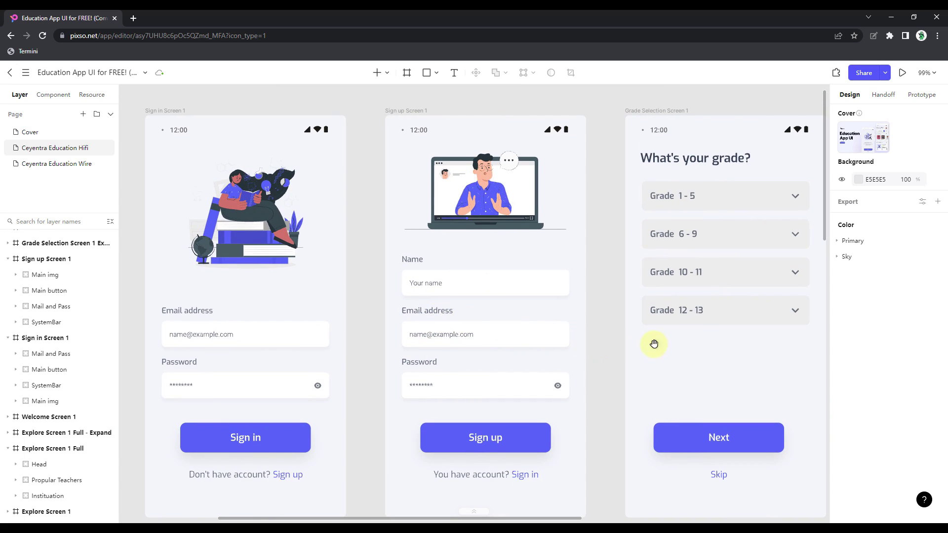
{"action": "left_click_drag", "start_coordinate": [696, 338], "coordinate": [522, 327]}
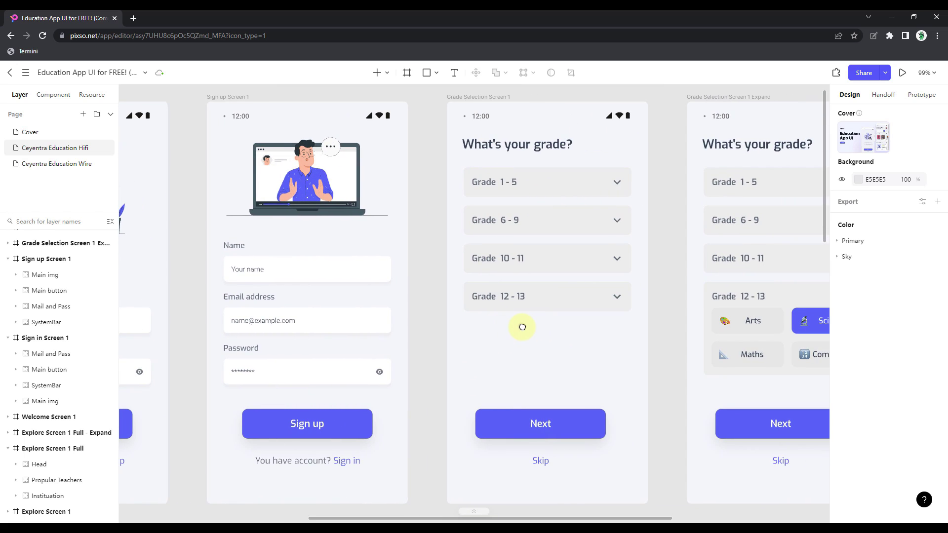
{"action": "scroll", "coordinate": [668, 320], "scroll_direction": "down", "scroll_amount": 1}
{"action": "left_click_drag", "start_coordinate": [667, 321], "coordinate": [312, 294]}
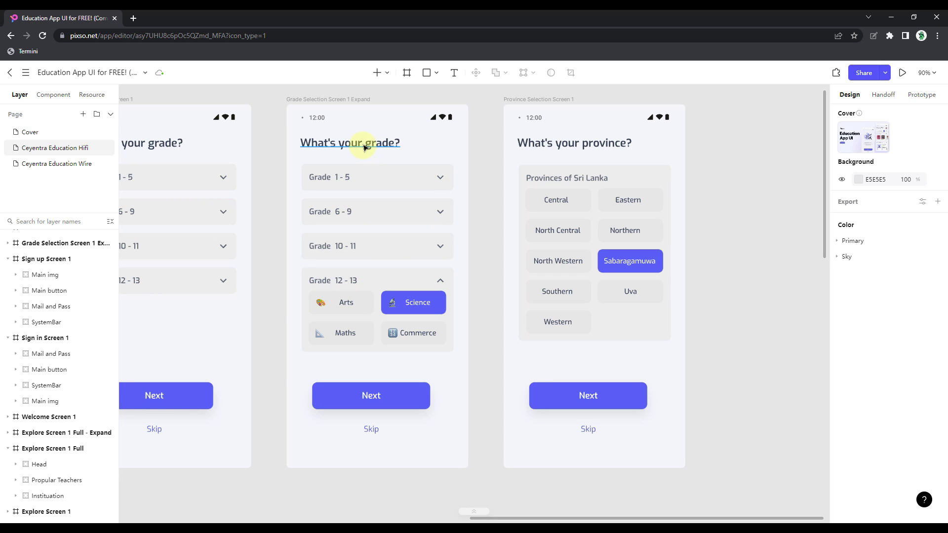
{"action": "scroll", "coordinate": [482, 286], "scroll_direction": "down", "scroll_amount": 2}
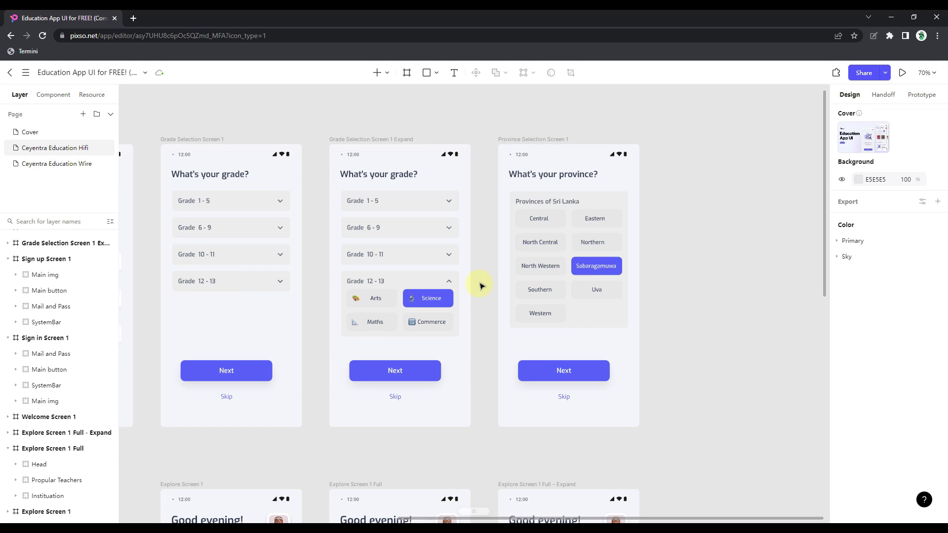
{"action": "scroll", "coordinate": [482, 287], "scroll_direction": "down", "scroll_amount": 2}
{"action": "left_click_drag", "start_coordinate": [499, 367], "coordinate": [532, 158]}
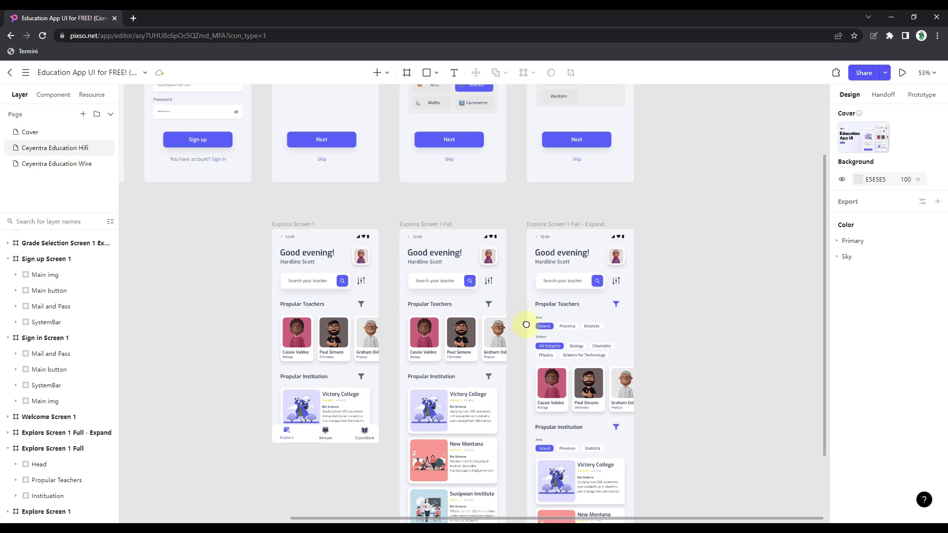
{"action": "scroll", "coordinate": [526, 318], "scroll_direction": "down", "scroll_amount": 3}
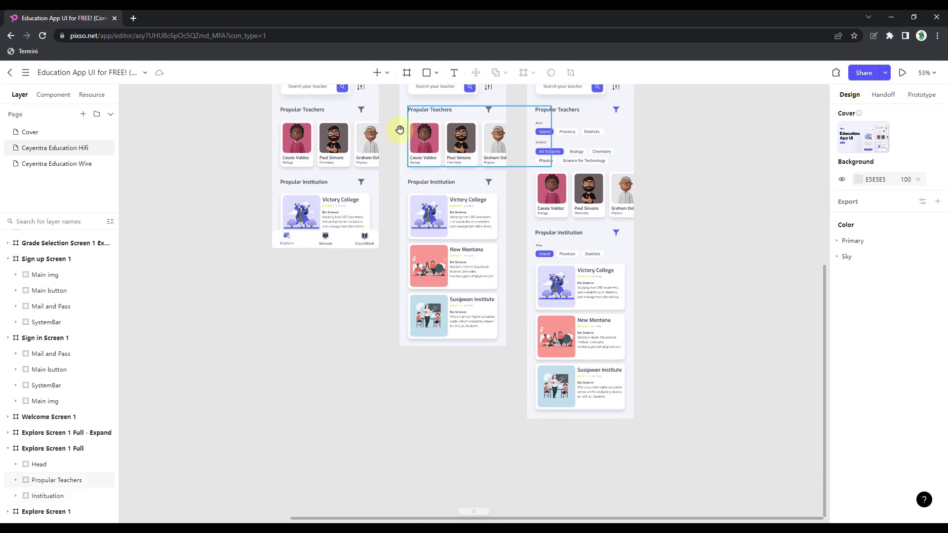
{"action": "scroll", "coordinate": [415, 254], "scroll_direction": "up", "scroll_amount": 2}
{"action": "scroll", "coordinate": [417, 341], "scroll_direction": "up", "scroll_amount": 2}
{"action": "scroll", "coordinate": [427, 320], "scroll_direction": "up", "scroll_amount": 1}
{"action": "scroll", "coordinate": [428, 320], "scroll_direction": "left", "scroll_amount": 1}
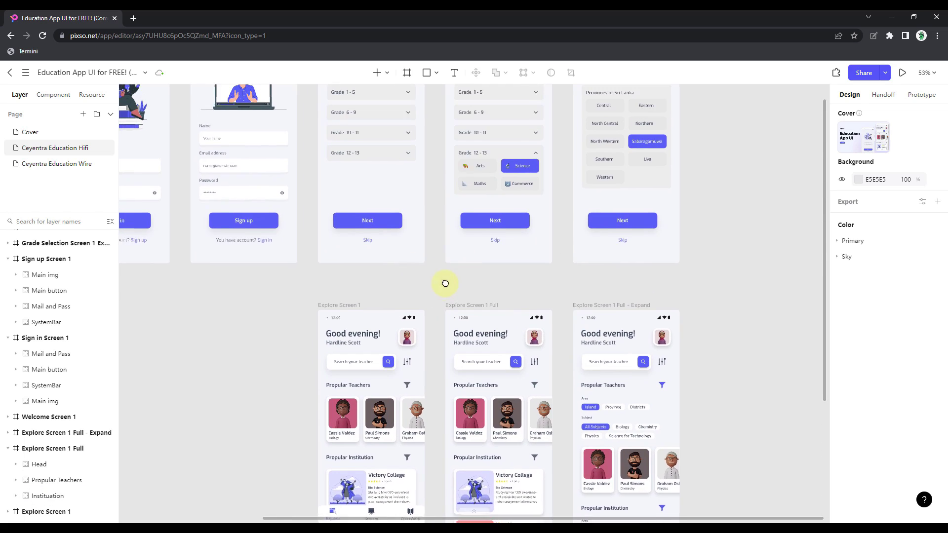
{"action": "scroll", "coordinate": [449, 282], "scroll_direction": "left", "scroll_amount": 1}
{"action": "scroll", "coordinate": [455, 281], "scroll_direction": "left", "scroll_amount": 1}
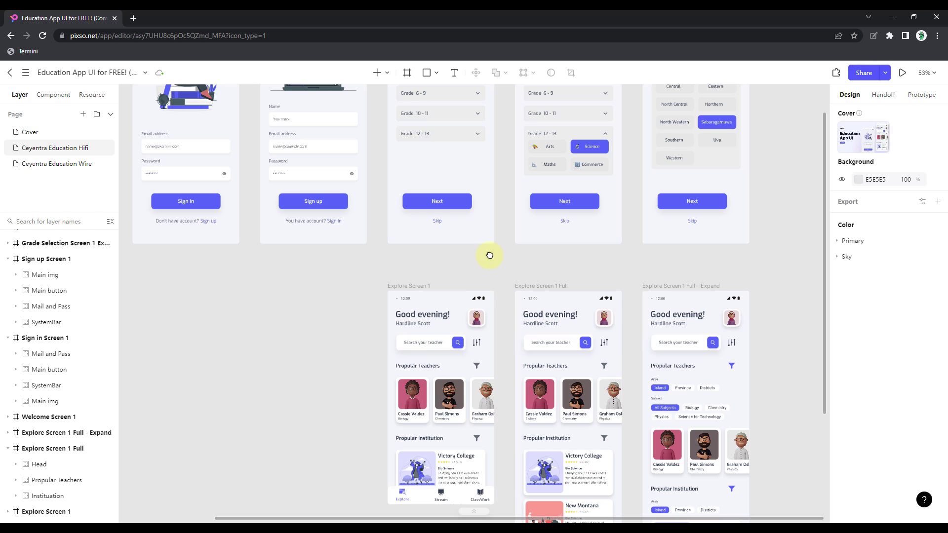
- Show the Component tab, then pan and fit all Hifi screens in view with Shift+1
{"action": "left_click", "coordinate": [50, 97]}
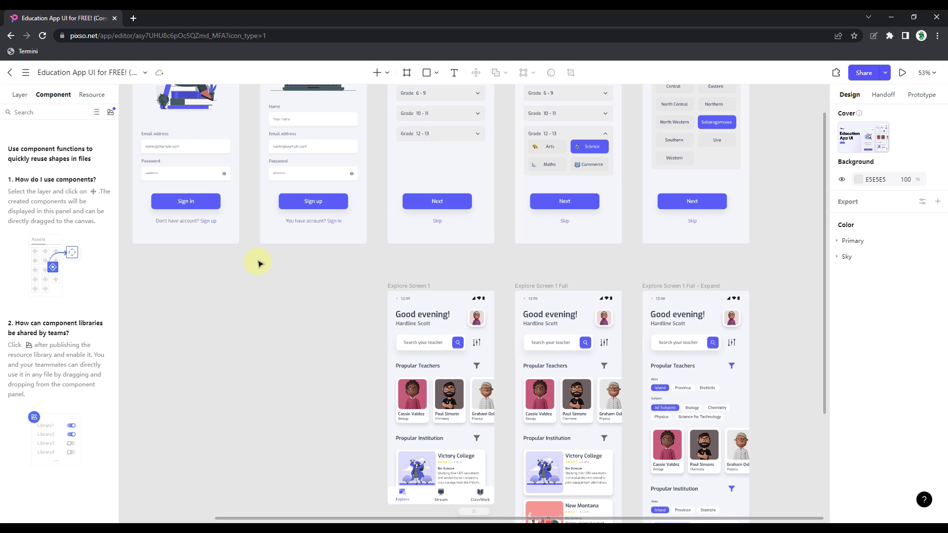
{"action": "mouse_move", "coordinate": [278, 287]}
{"action": "left_mouse_down"}
{"action": "mouse_move", "coordinate": [457, 376]}
{"action": "mouse_move", "coordinate": [398, 366]}
{"action": "left_mouse_up"}
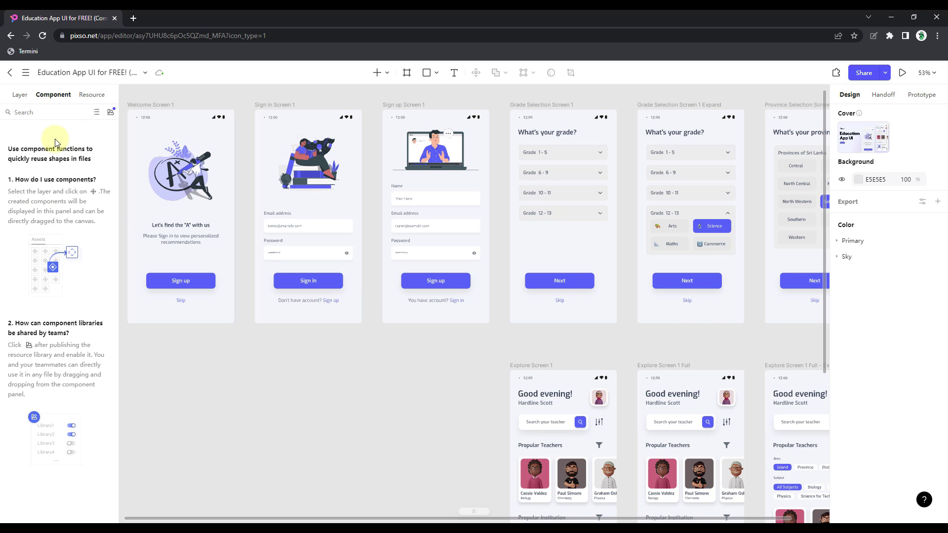
{"action": "key", "text": "shift+1"}
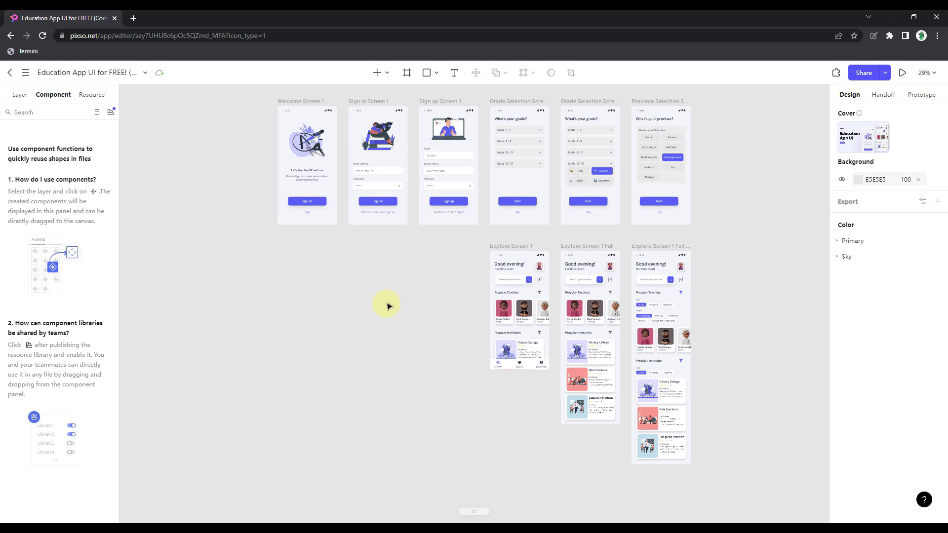
{"action": "left_click_drag", "start_coordinate": [366, 269], "coordinate": [355, 297]}
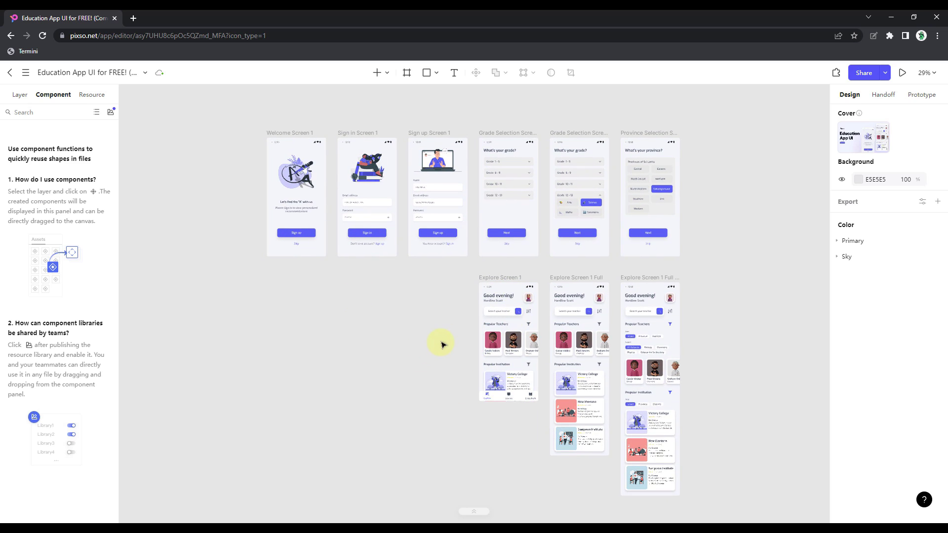
{"action": "scroll", "coordinate": [401, 117], "scroll_direction": "up", "scroll_amount": 1}
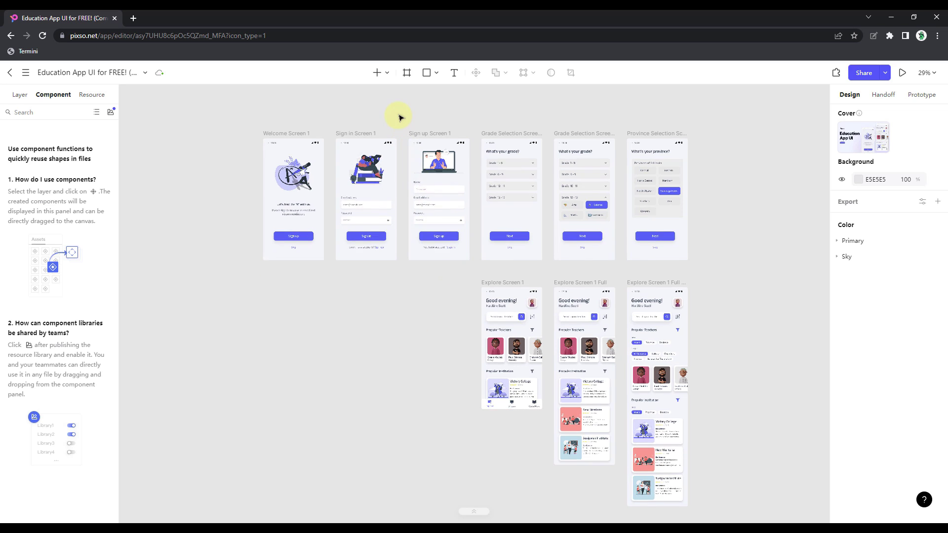
{"action": "scroll", "coordinate": [400, 117], "scroll_direction": "up", "scroll_amount": 2}
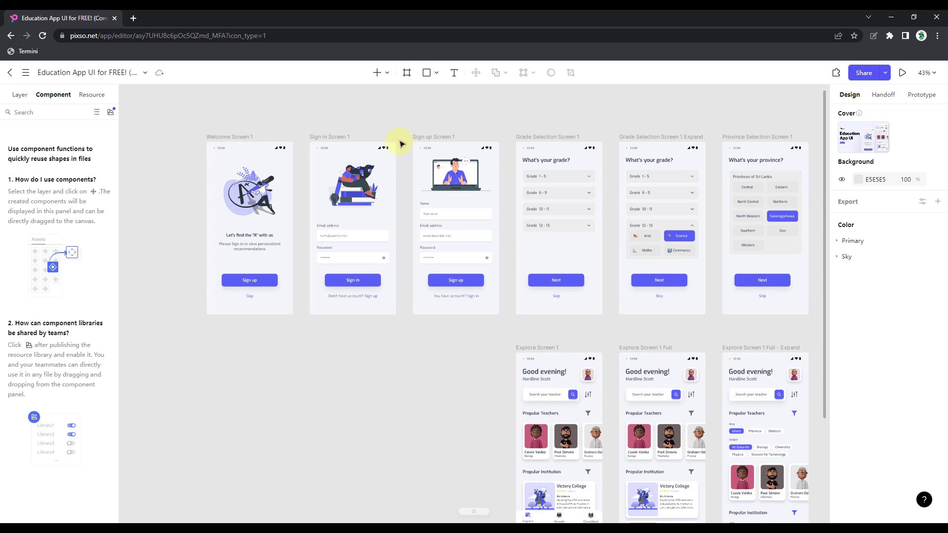
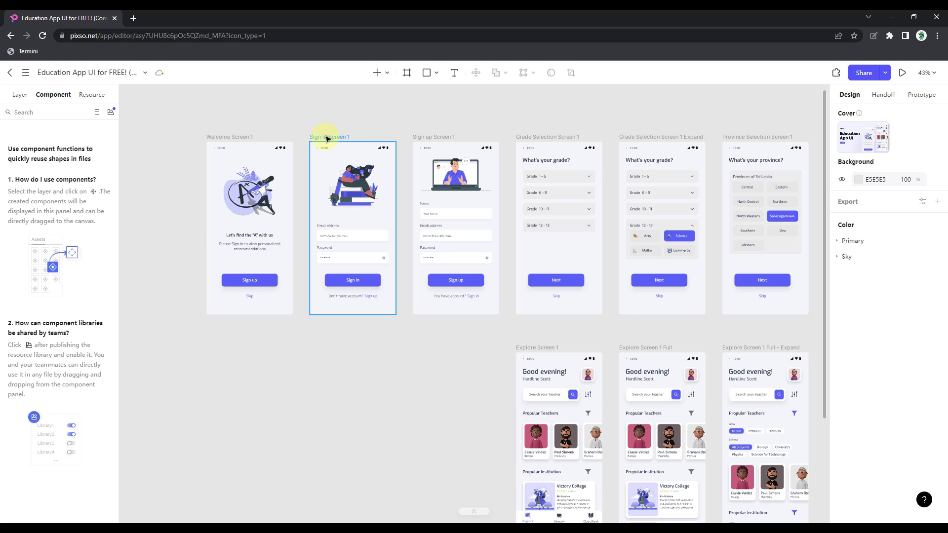
{"action": "scroll", "coordinate": [484, 391], "scroll_direction": "down", "scroll_amount": 1, "text": "ctrl"}
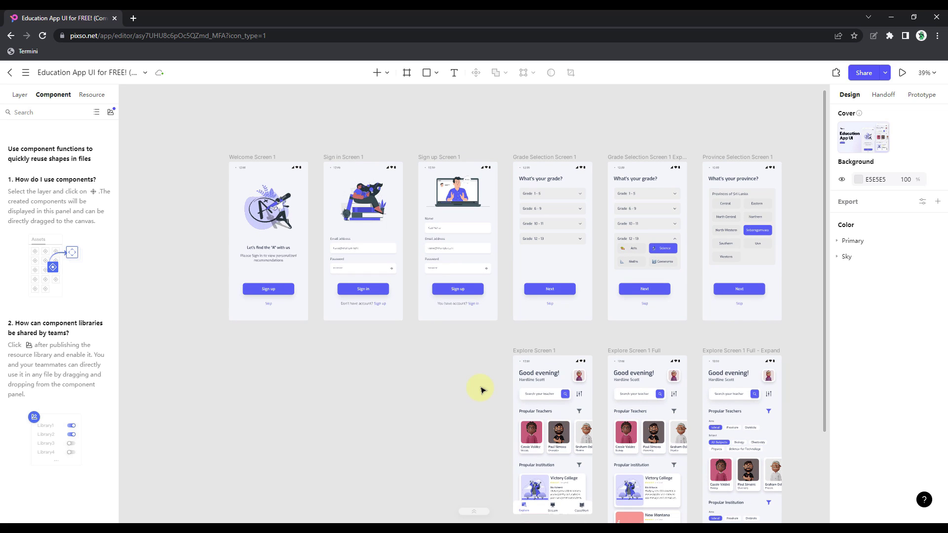
- Pan the canvas to bring more of the Explore screens into view
{"action": "left_click_drag", "start_coordinate": [493, 430], "coordinate": [481, 381]}
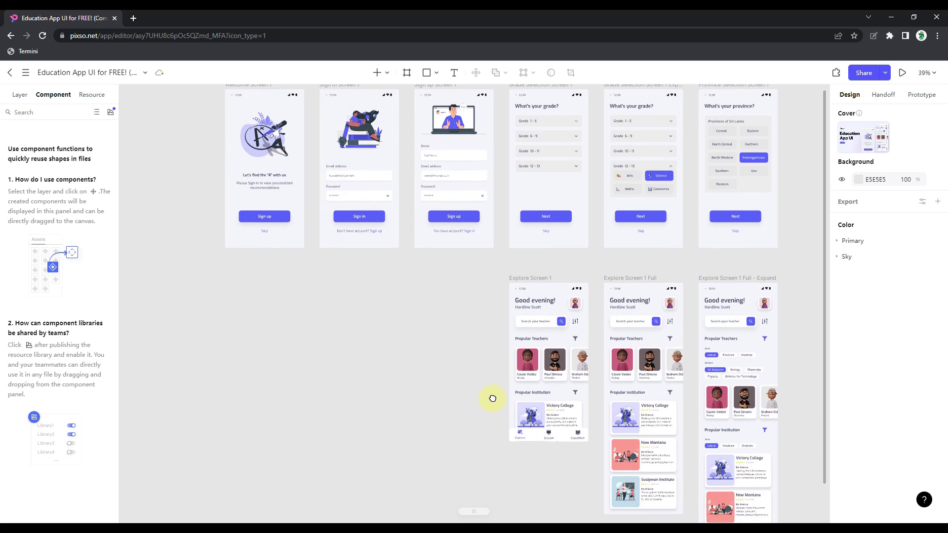
{"action": "scroll", "coordinate": [481, 382], "scroll_direction": "up", "scroll_amount": 1}
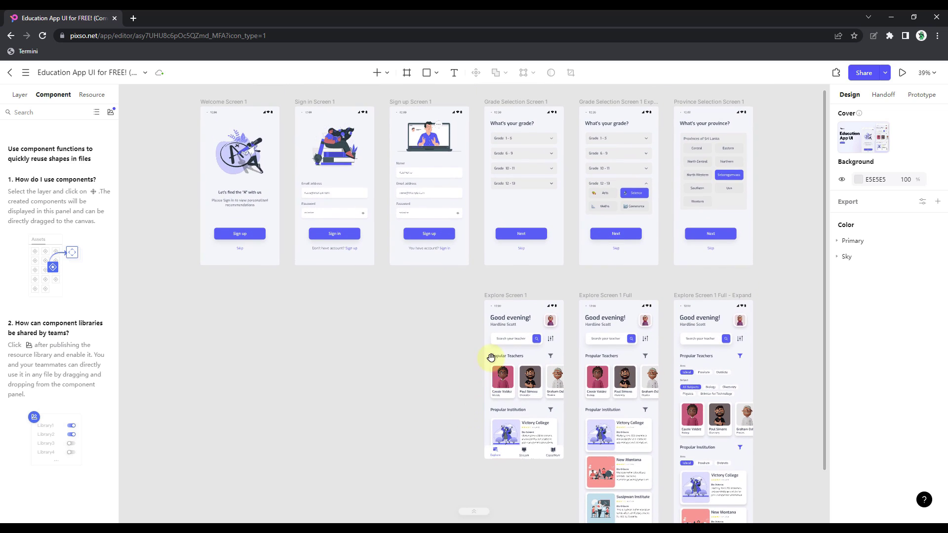